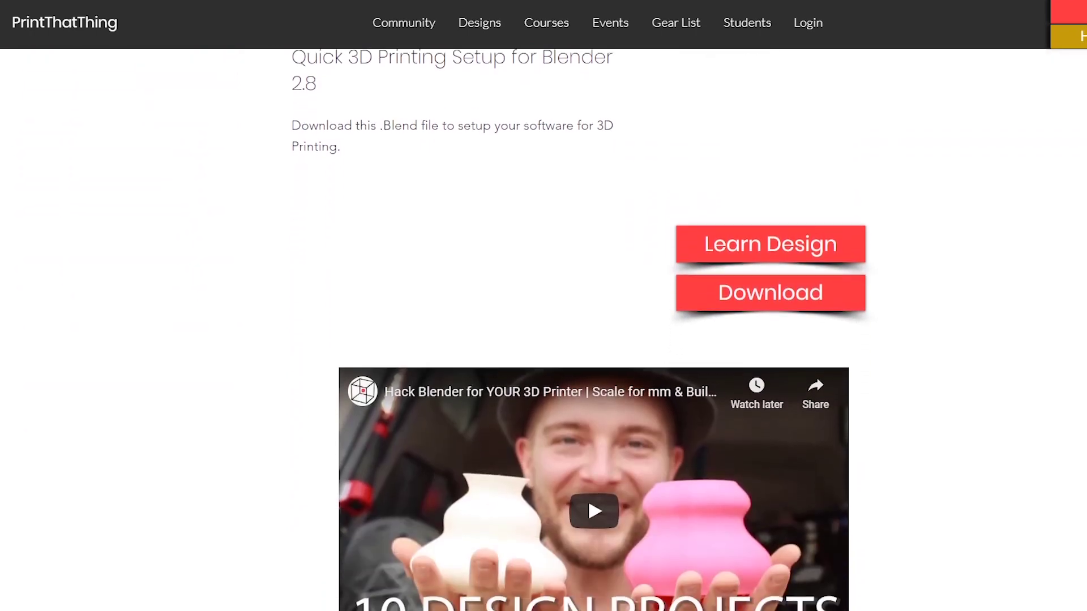
scroll(579, 329, down, 1)
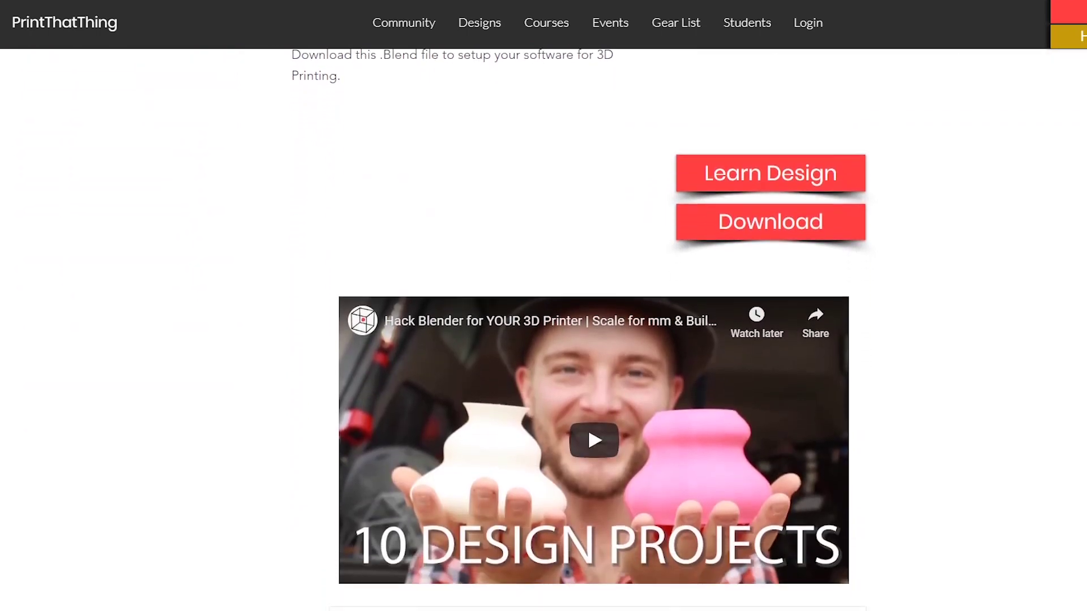
- Scroll the PrintThatThing page and download the Blender 2.8 Quick 3D Printing Setup file
click(775, 226)
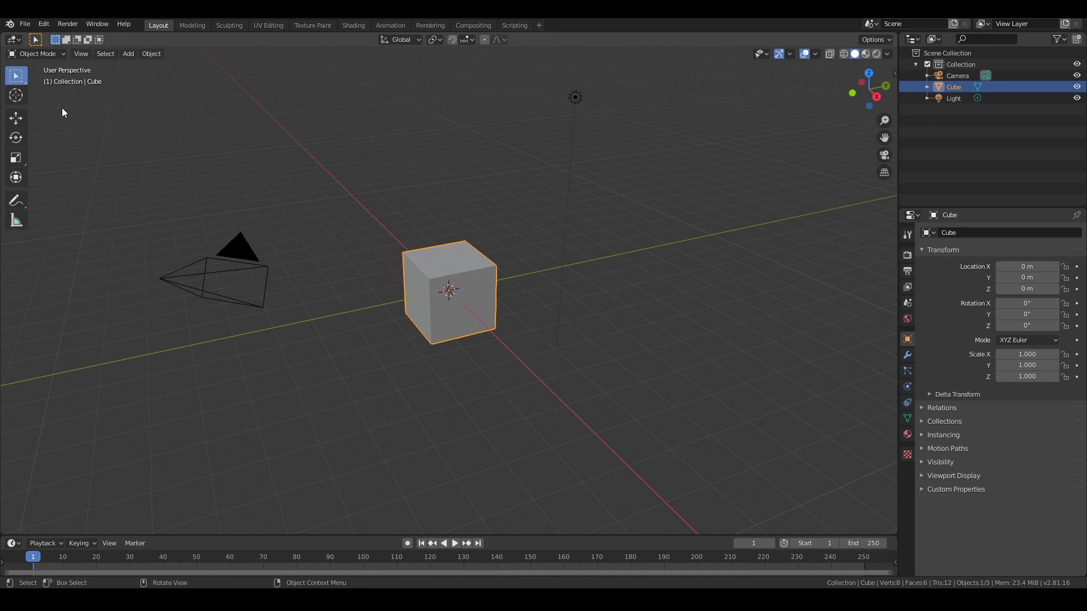
- Save the default cube scene to the Desktop as 3DprintWorkflow.blend using File > Save As
click(11, 26)
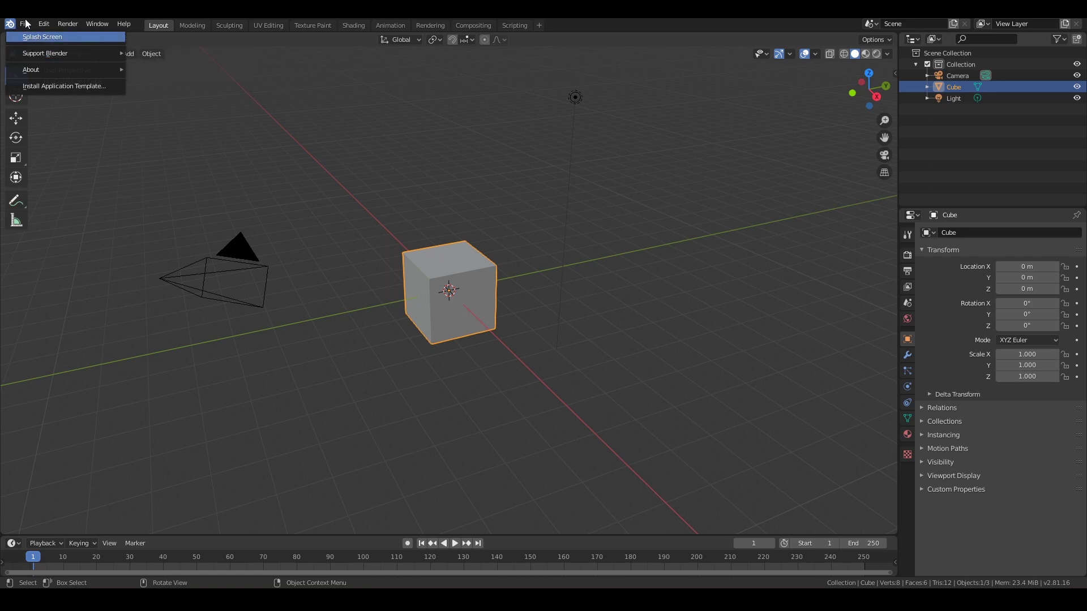
click(26, 23)
click(25, 25)
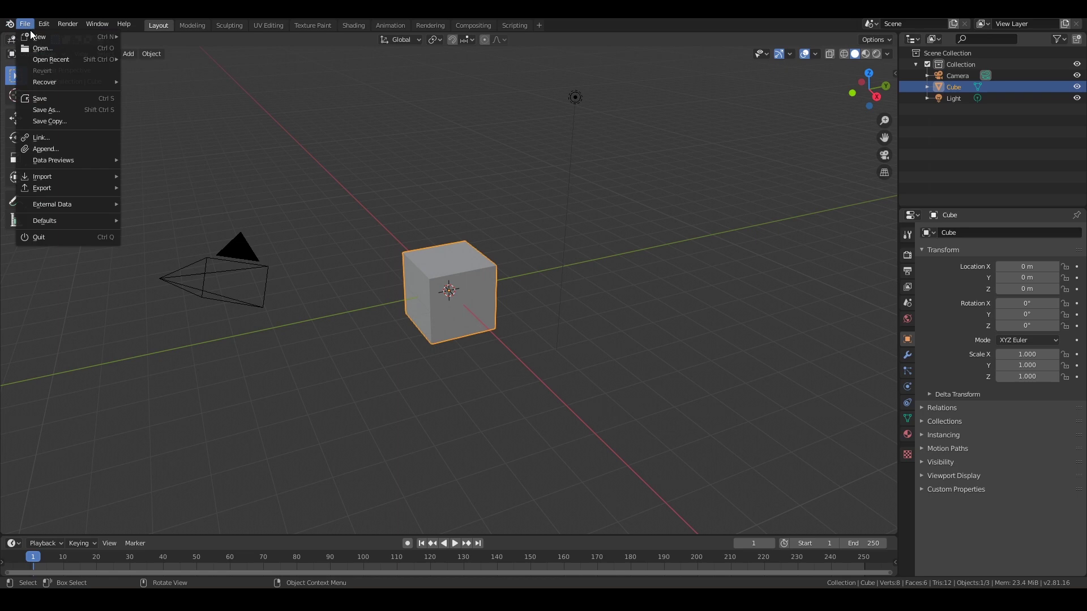
click(46, 113)
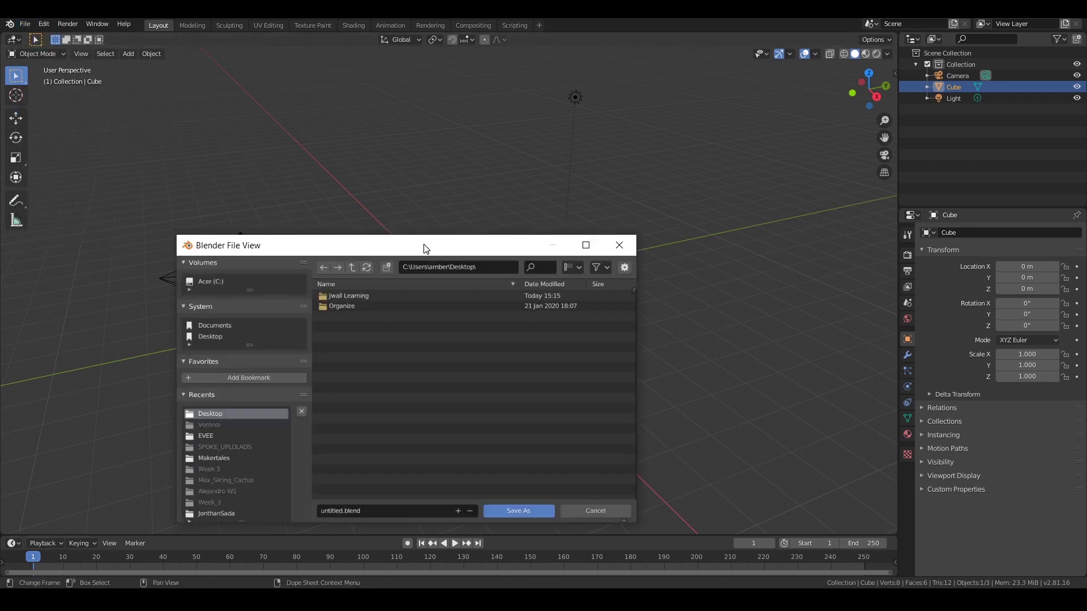
drag(424, 248, 326, 100)
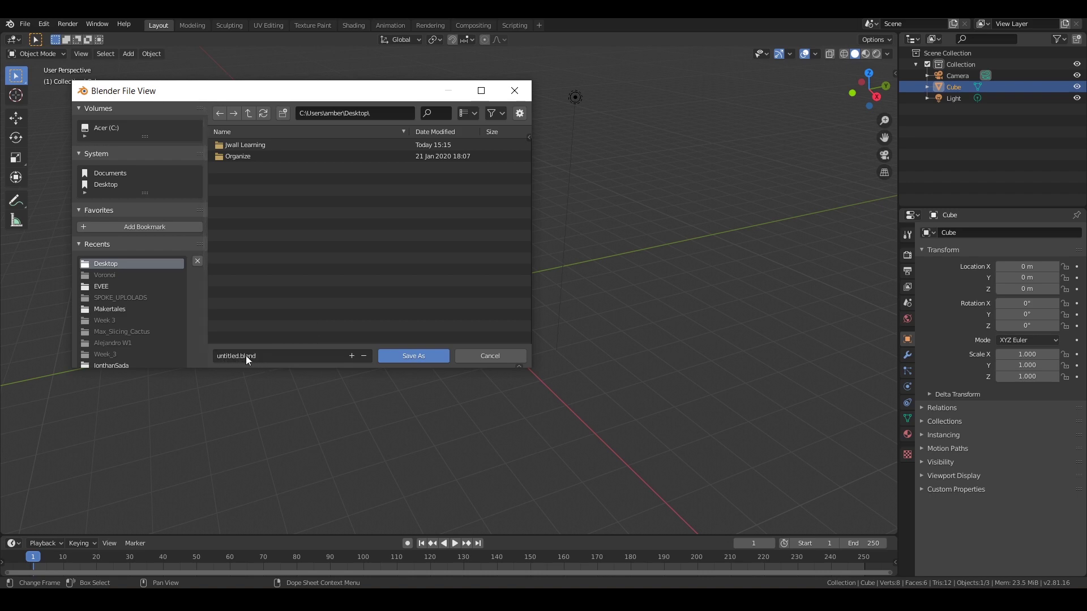
click(221, 357)
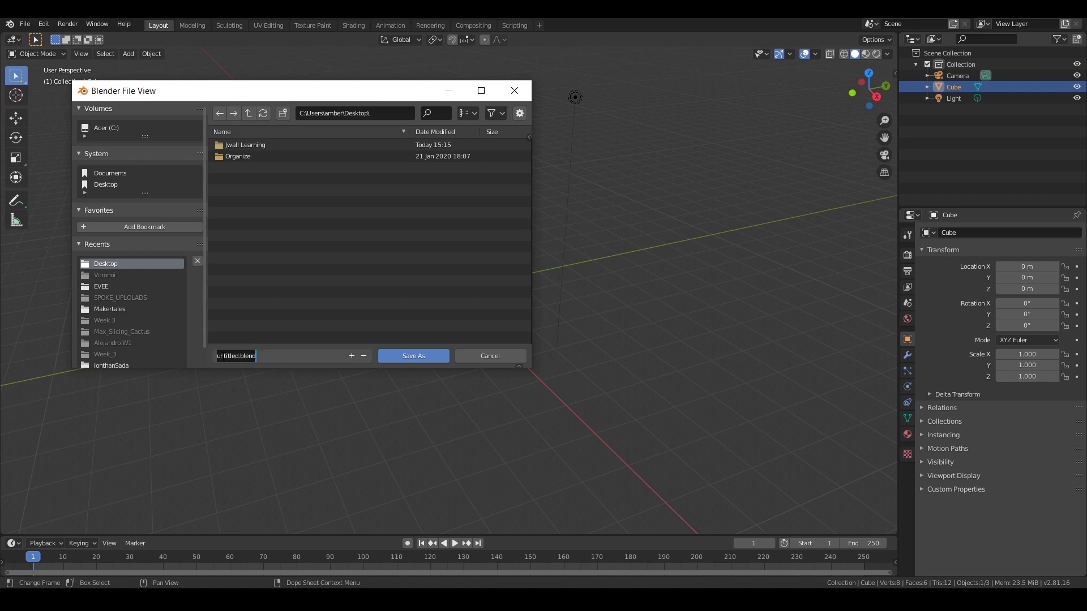
text(3Dprint)
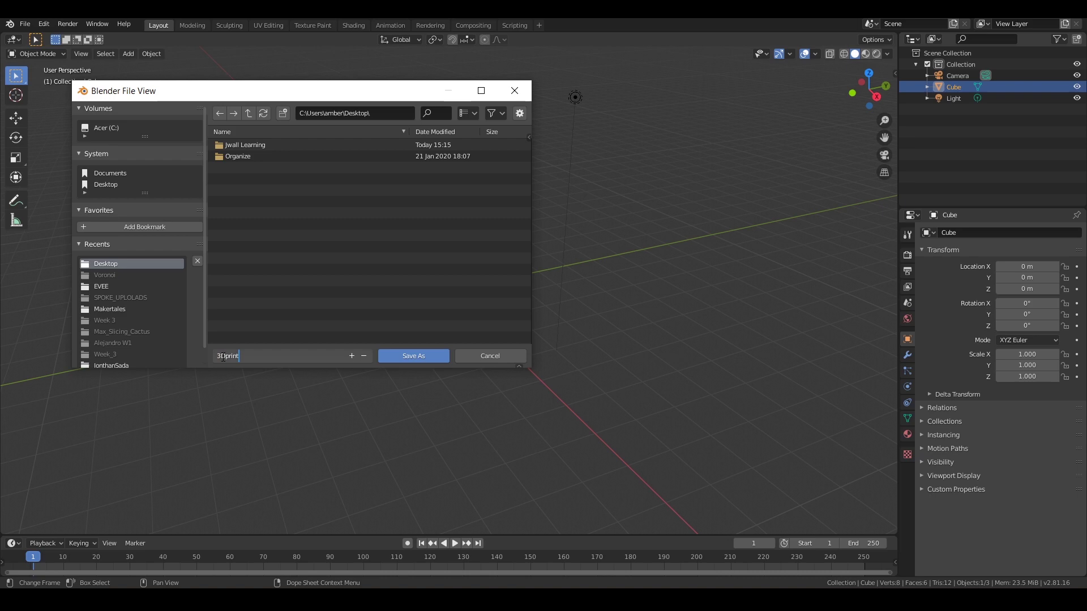
text(Workflow)
click(411, 356)
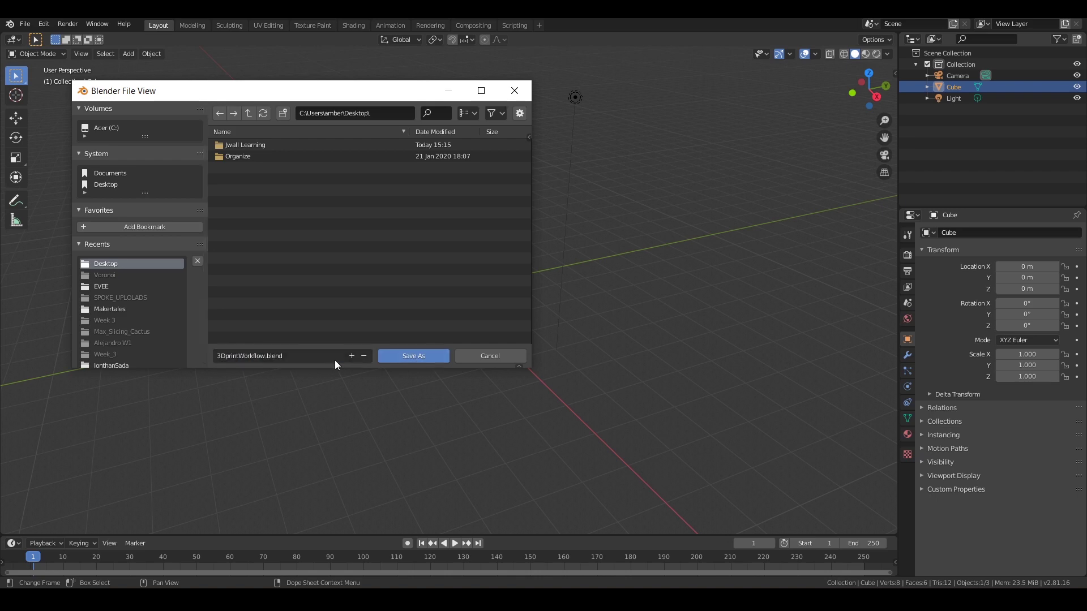
click(404, 356)
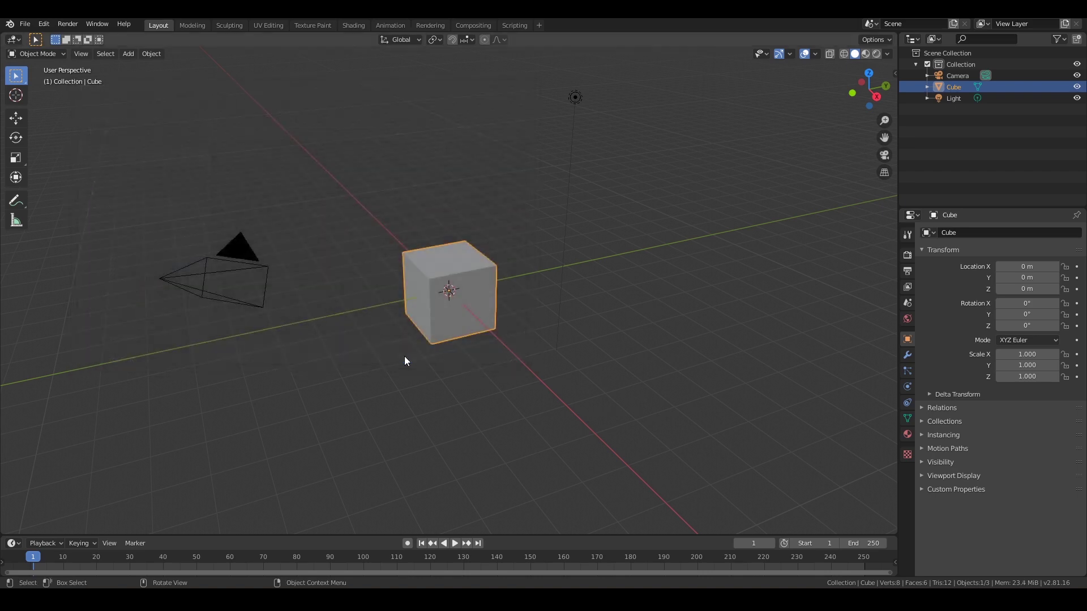
click(26, 24)
mouse_move(48, 164)
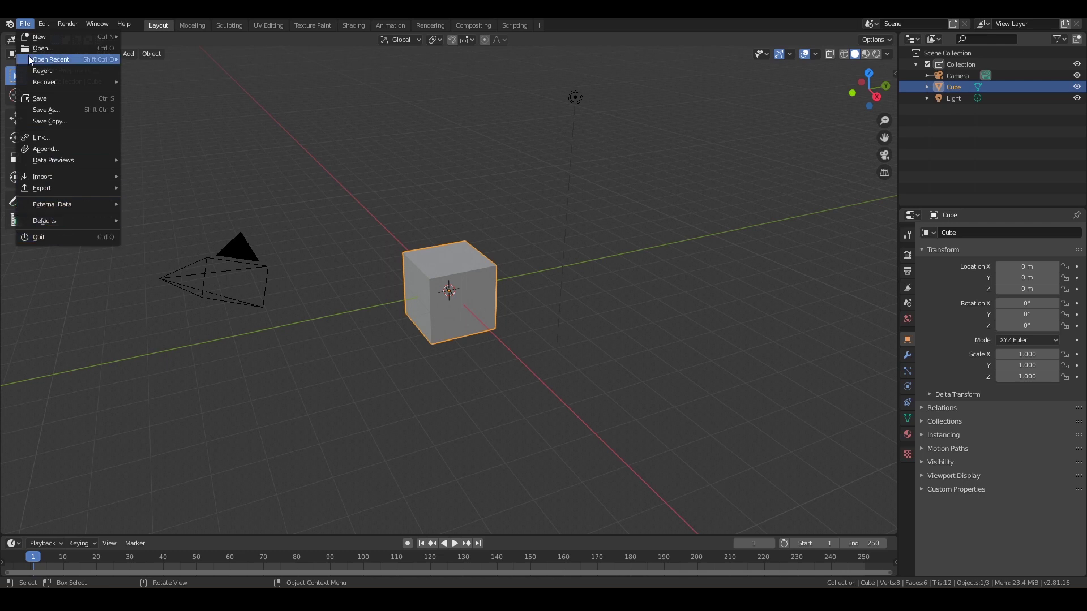
mouse_move(46, 27)
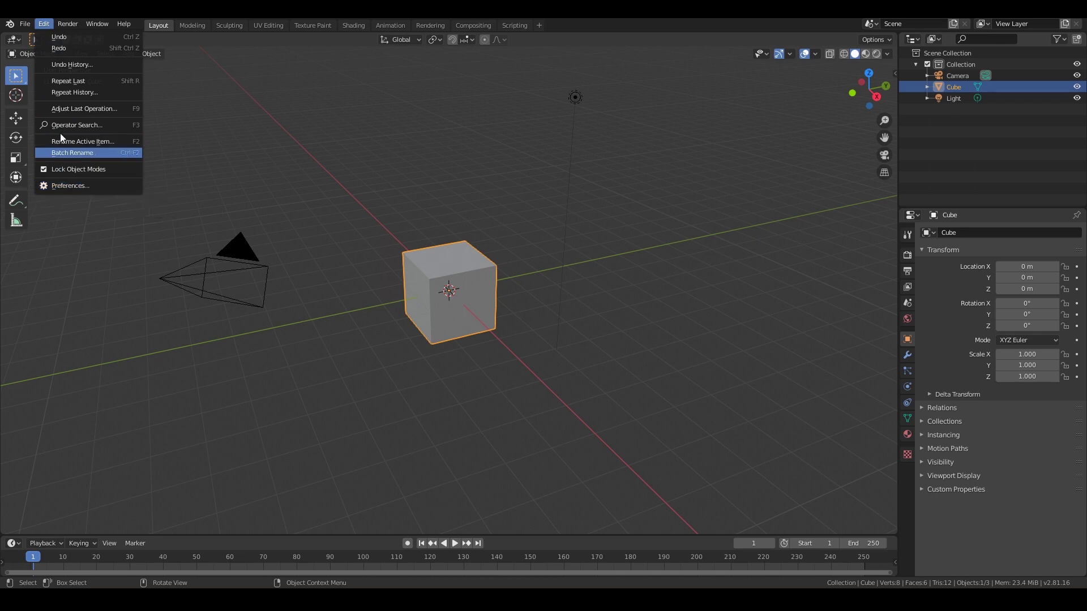
click(100, 23)
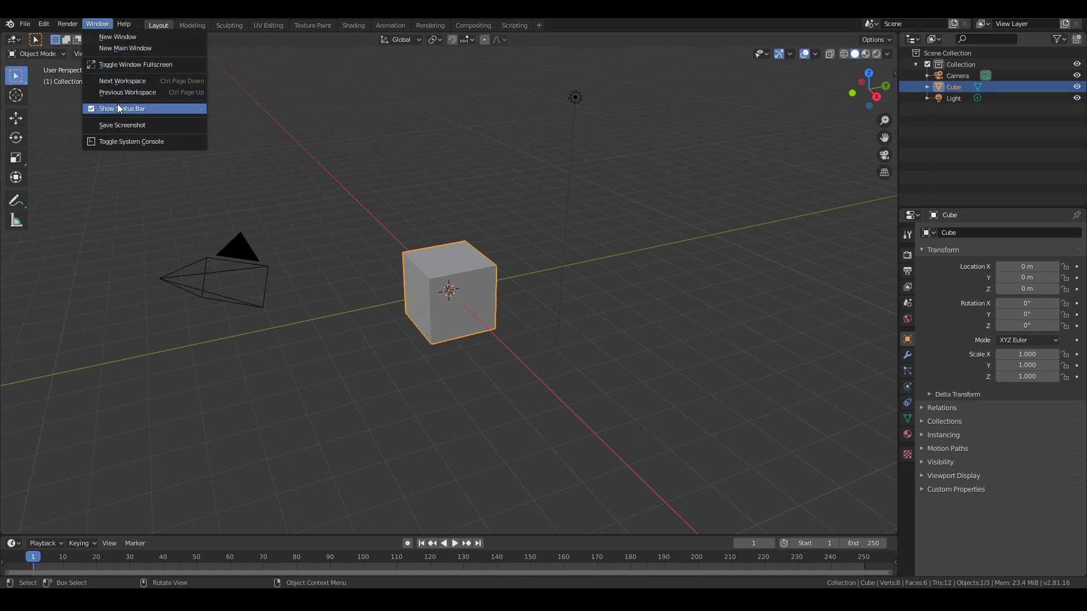
click(125, 25)
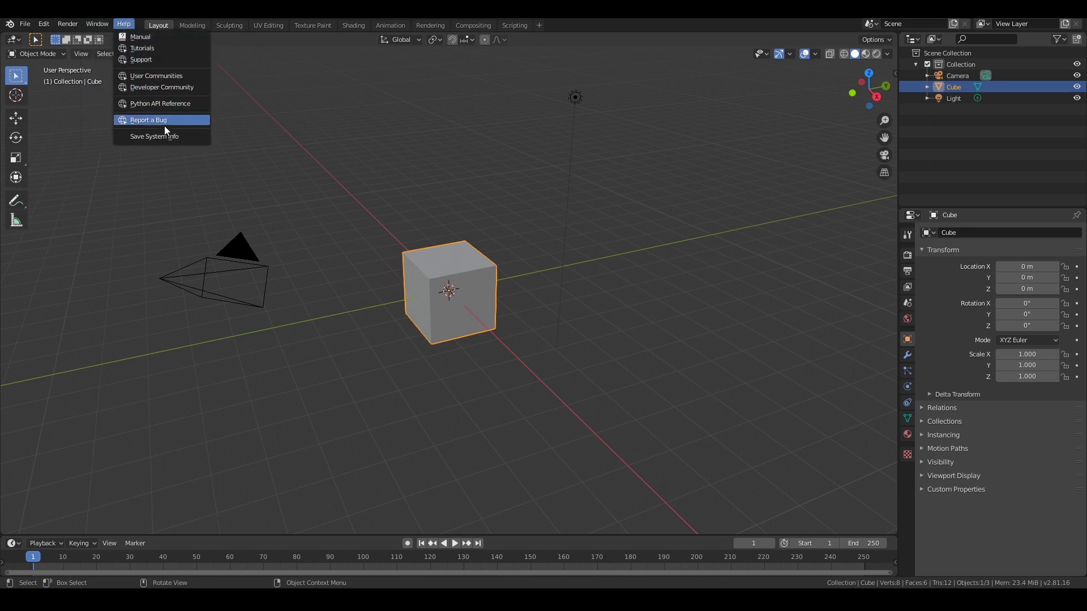
click(157, 25)
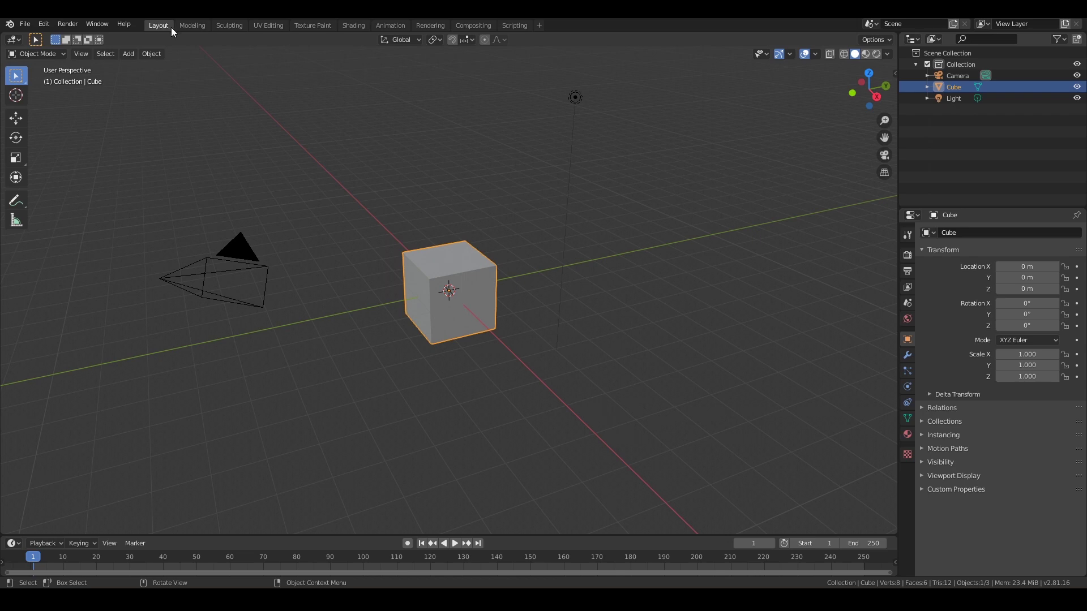
- Switch through Modeling, Sculpting, UV Editing, Texture Paint, Shading, Animation, Rendering, Compositing, then Scripting
click(192, 25)
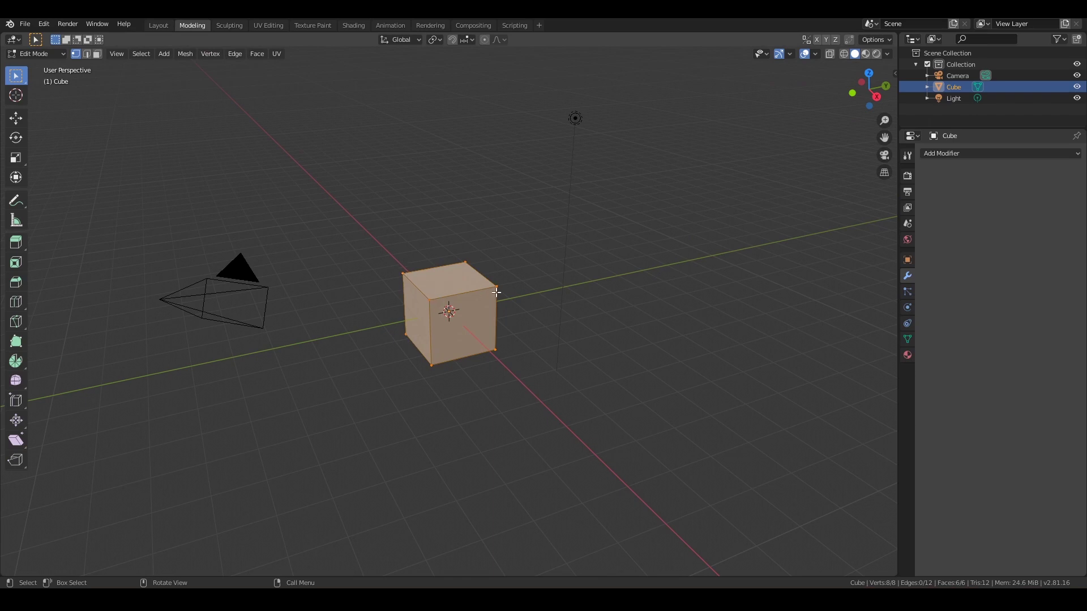
click(229, 26)
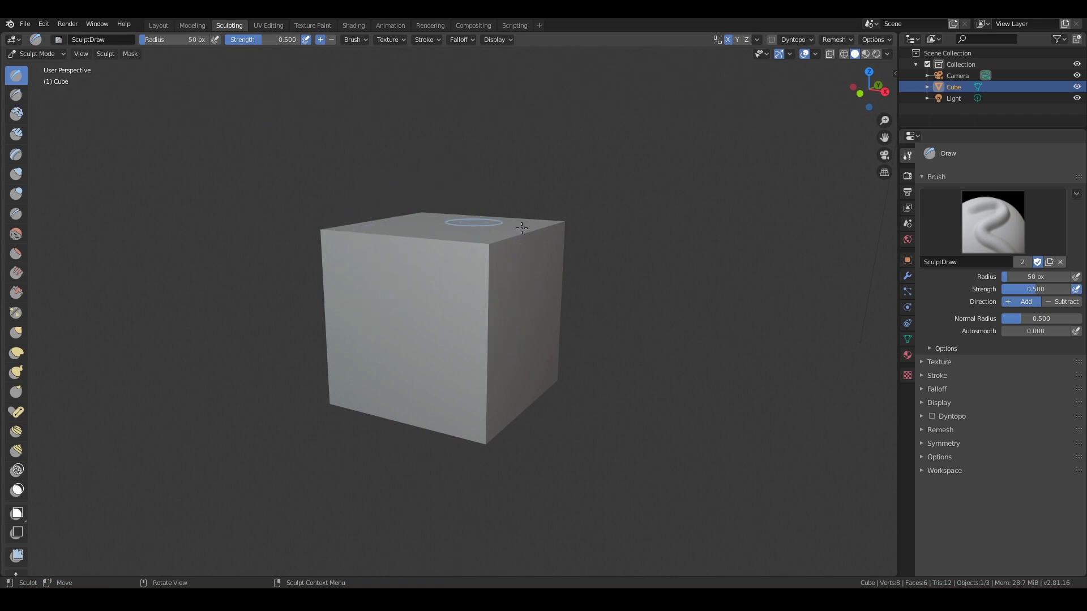
click(263, 26)
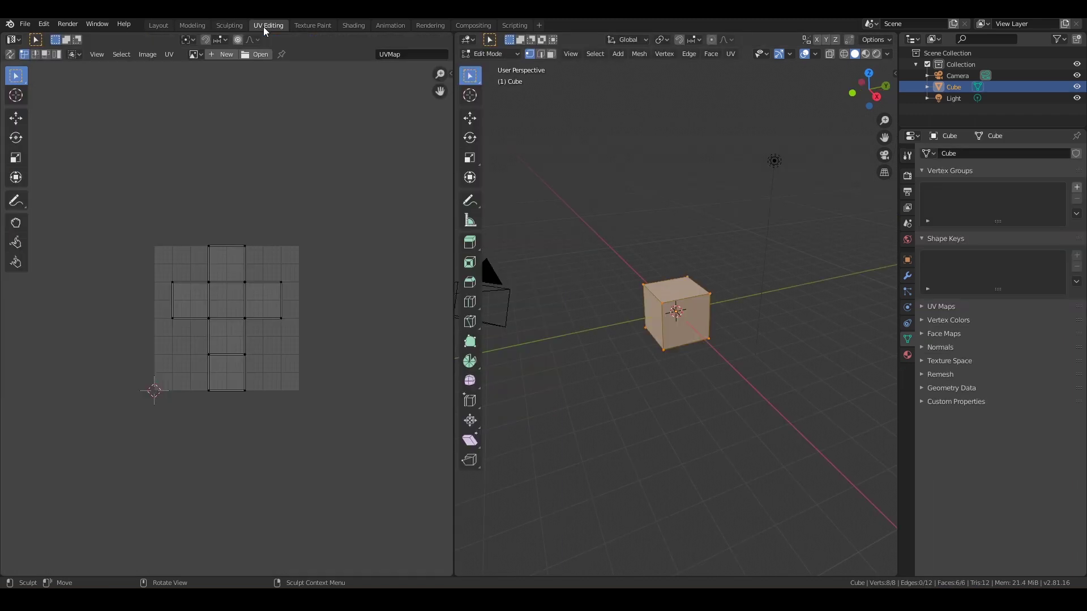
click(312, 26)
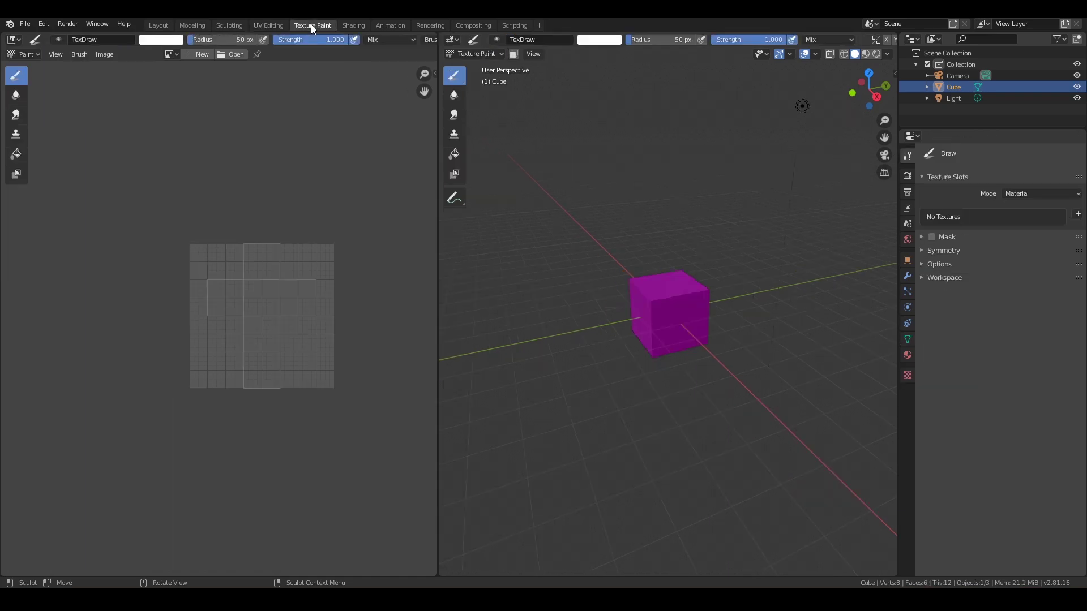
click(359, 25)
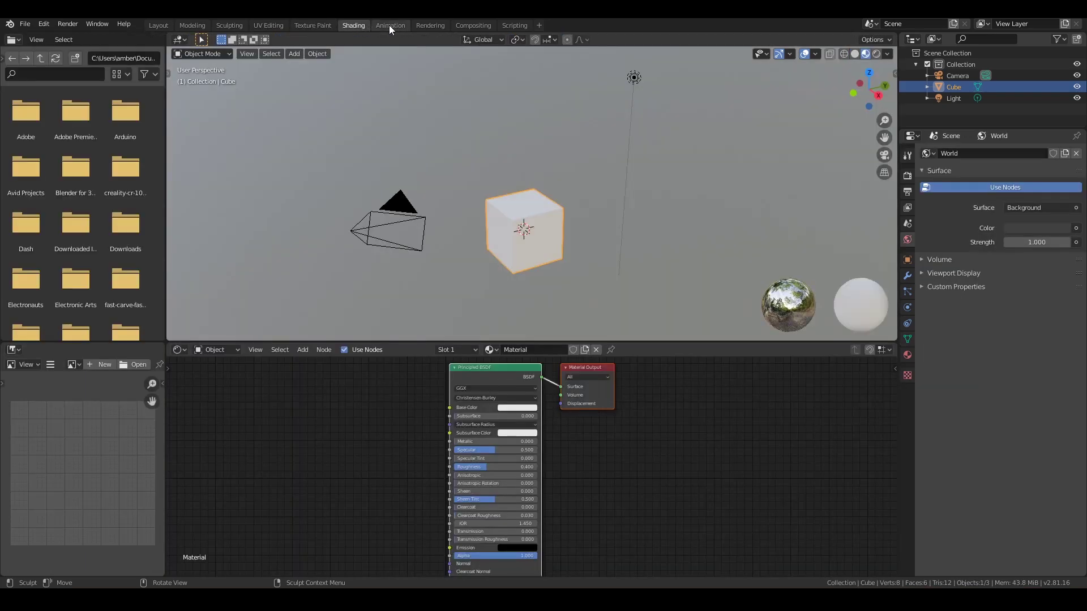
click(385, 25)
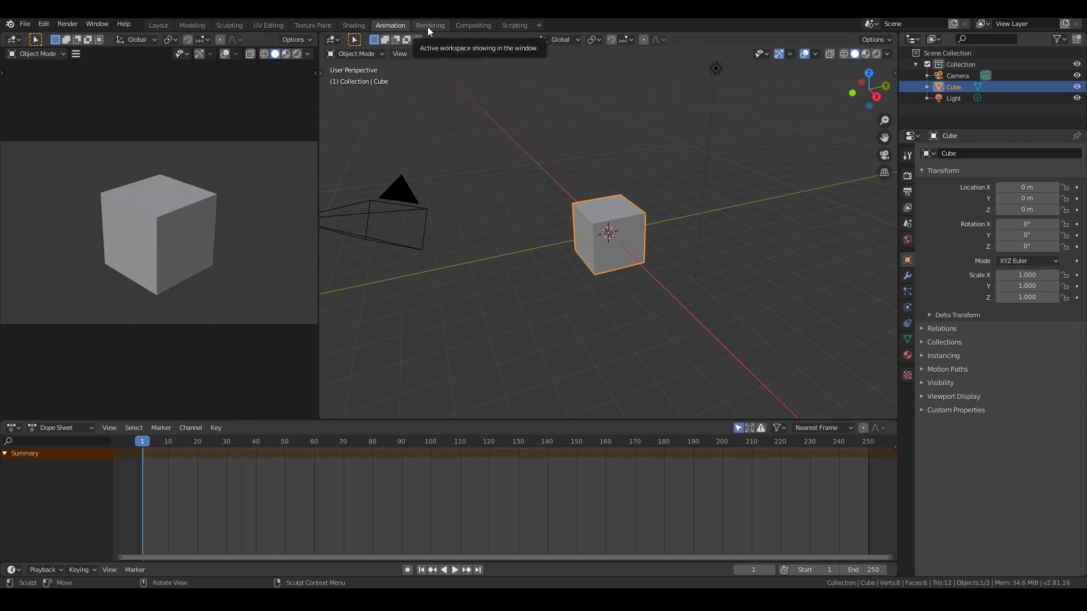
click(427, 26)
click(466, 24)
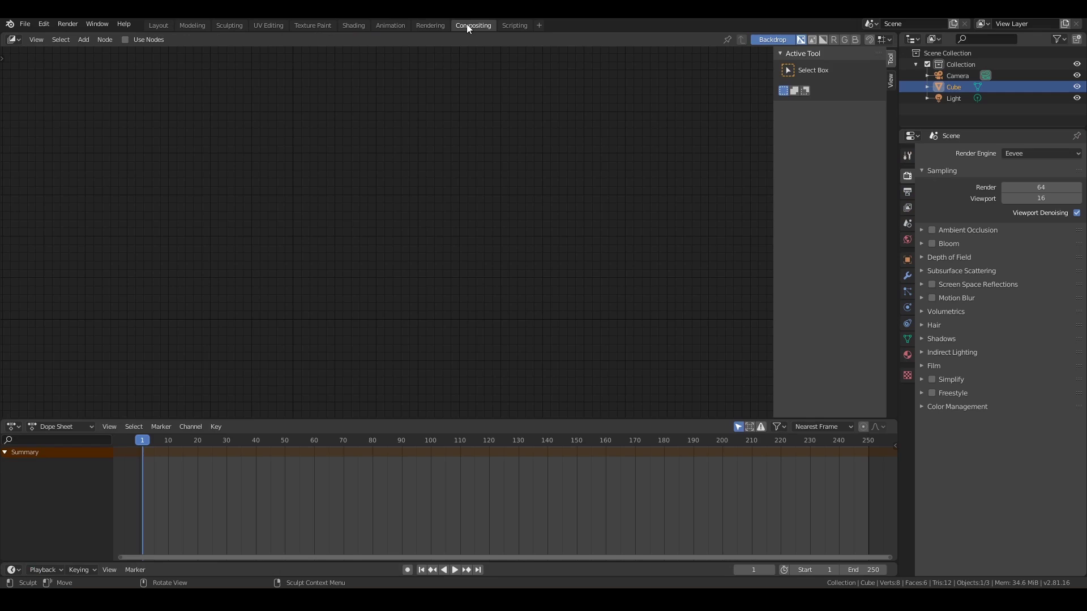
click(514, 25)
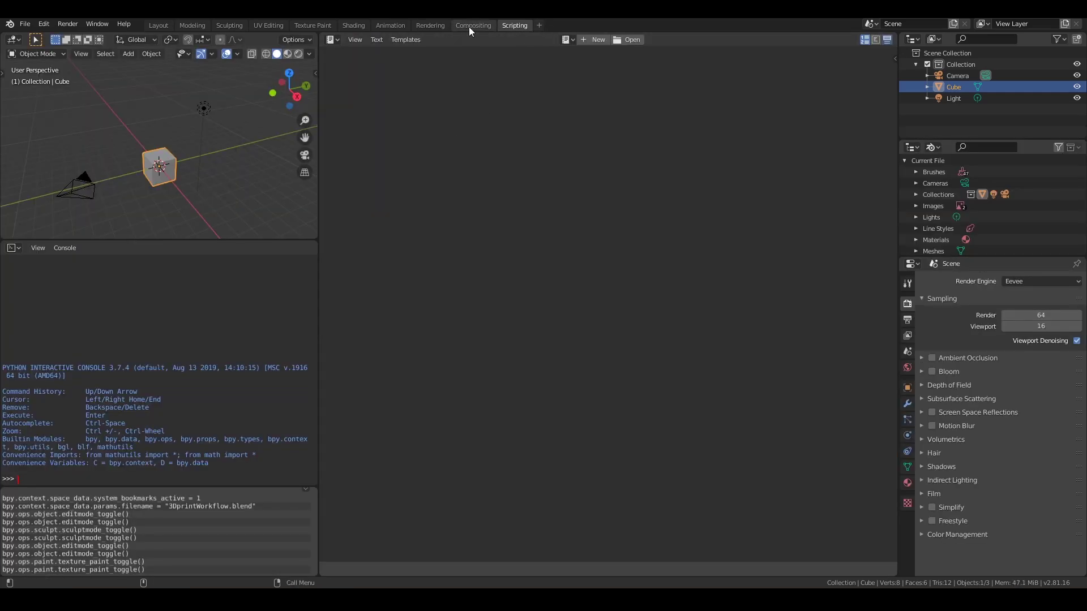
- Return to Layout, then orbit and zoom the 3D view around the cube with the navigation gizmos
click(158, 26)
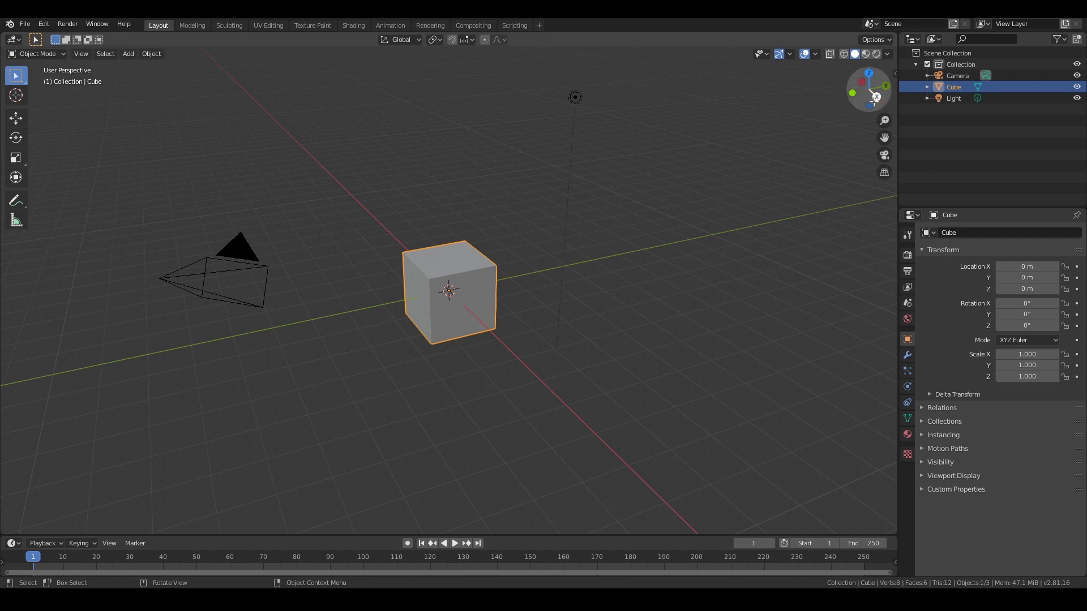
drag(868, 90, 838, 110)
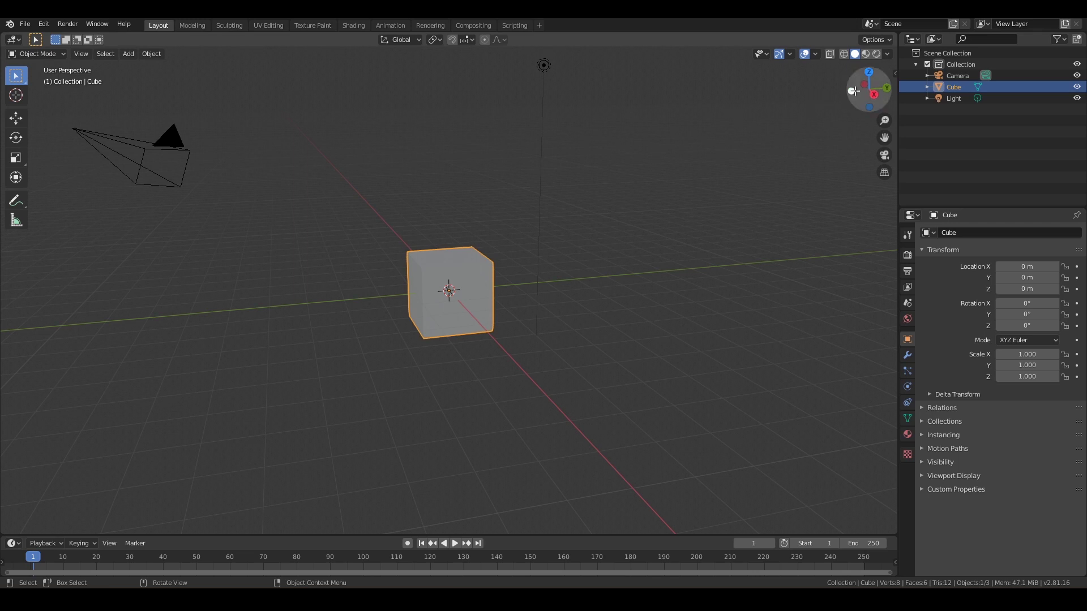
drag(854, 91, 711, 96)
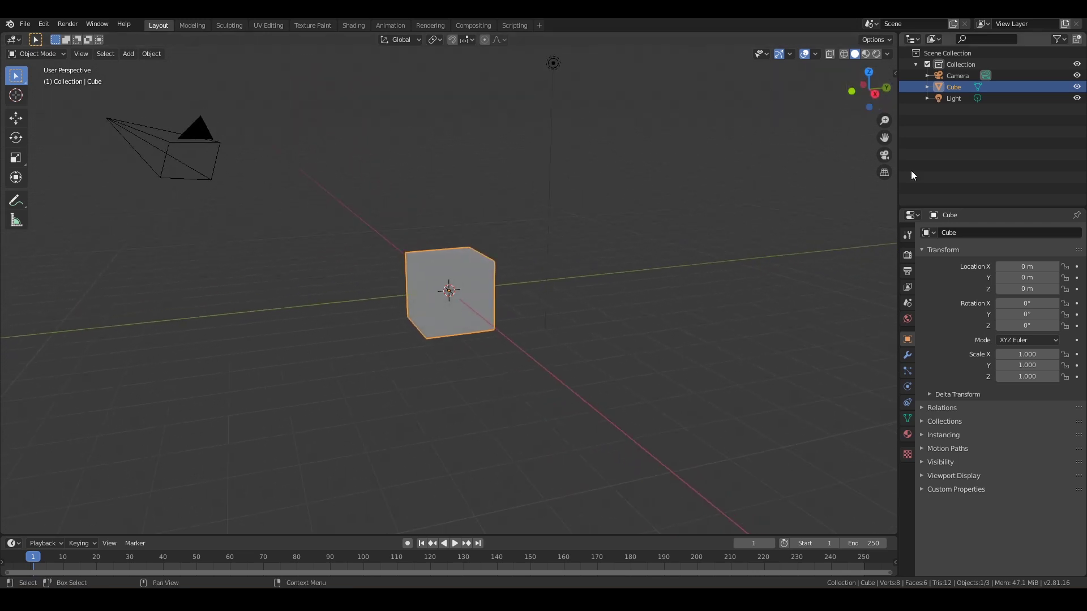
drag(884, 120, 887, 152)
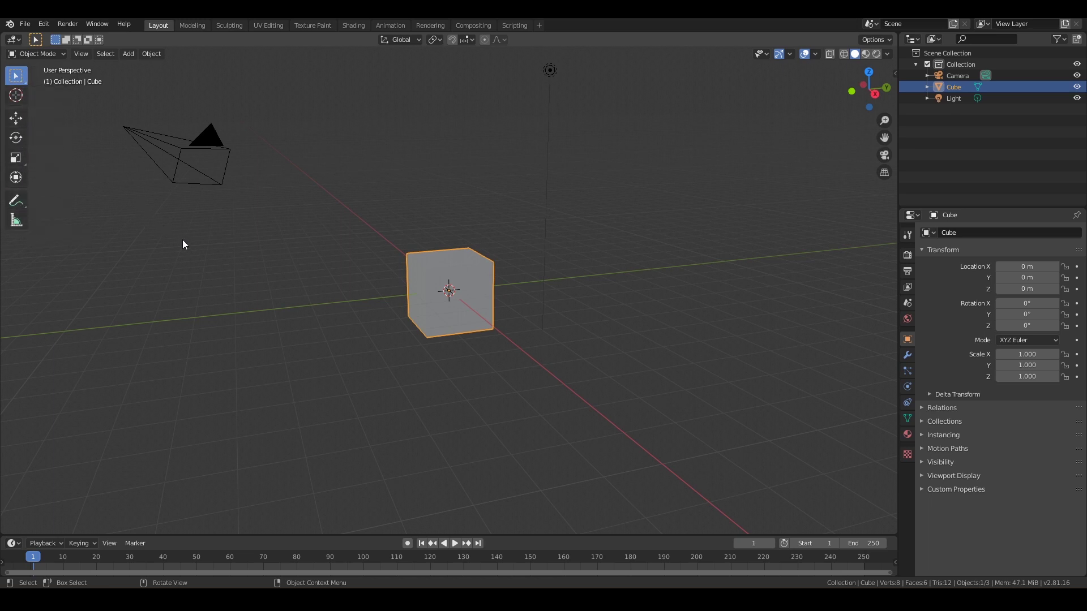
key(t)
key(t)
key(t)
key(t)
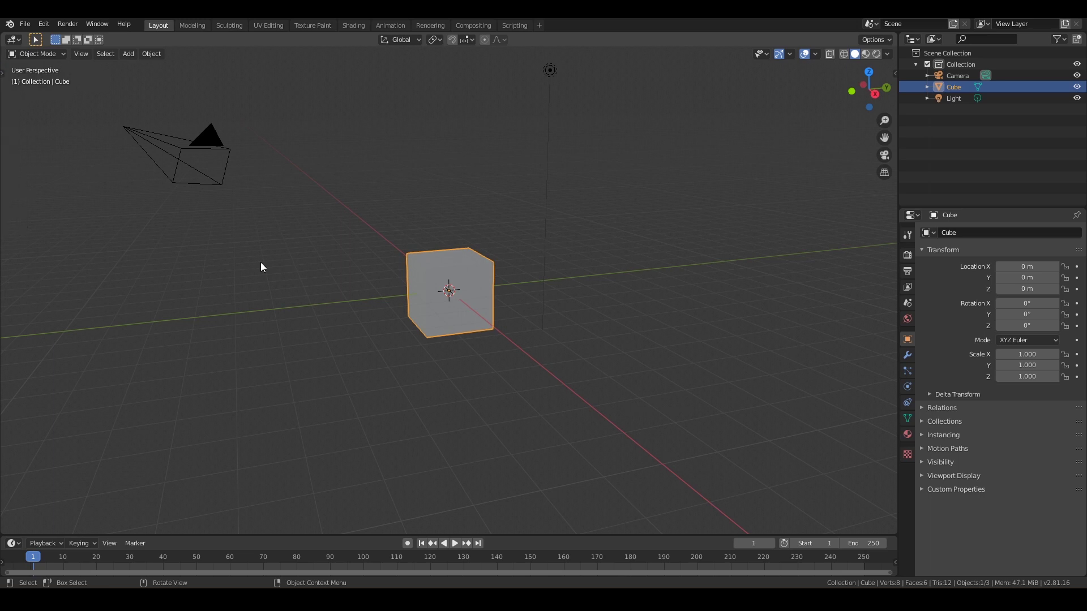
key(t)
key(t)
key(t)
key(t)
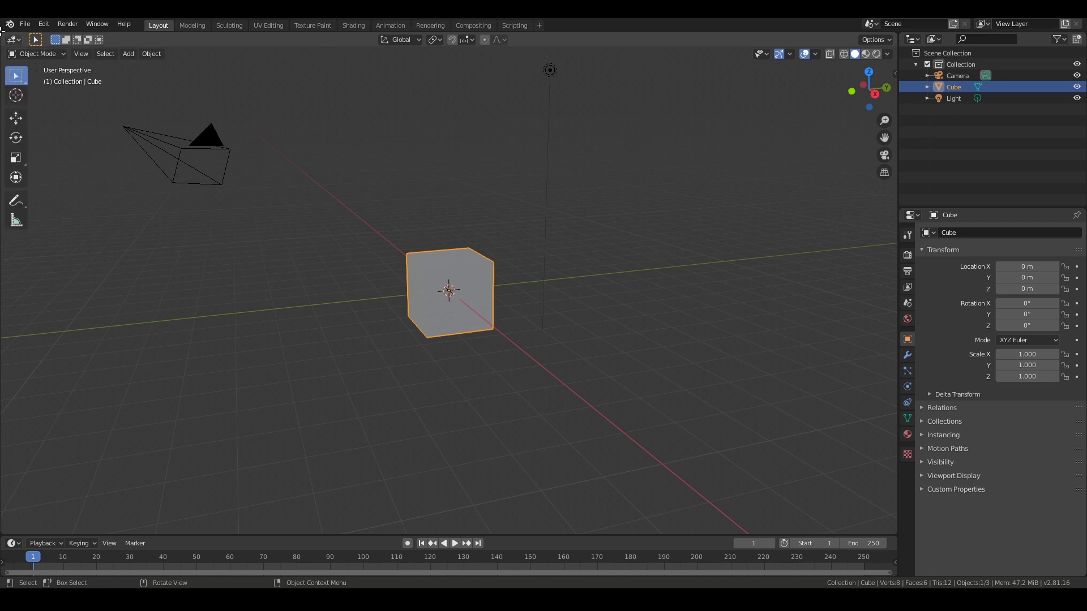
click(85, 53)
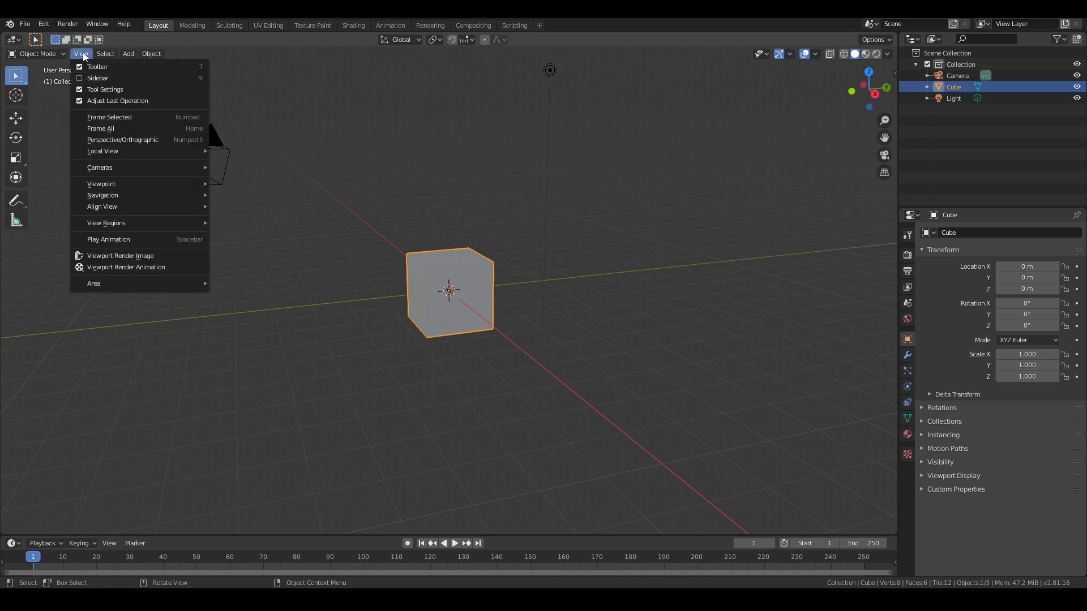
click(78, 91)
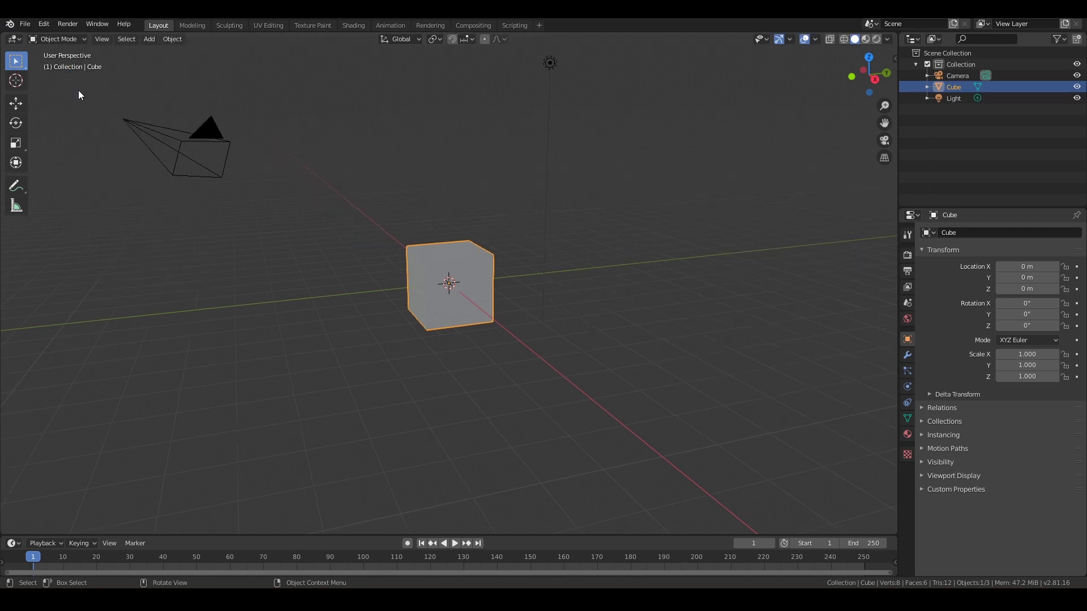
click(96, 44)
click(102, 72)
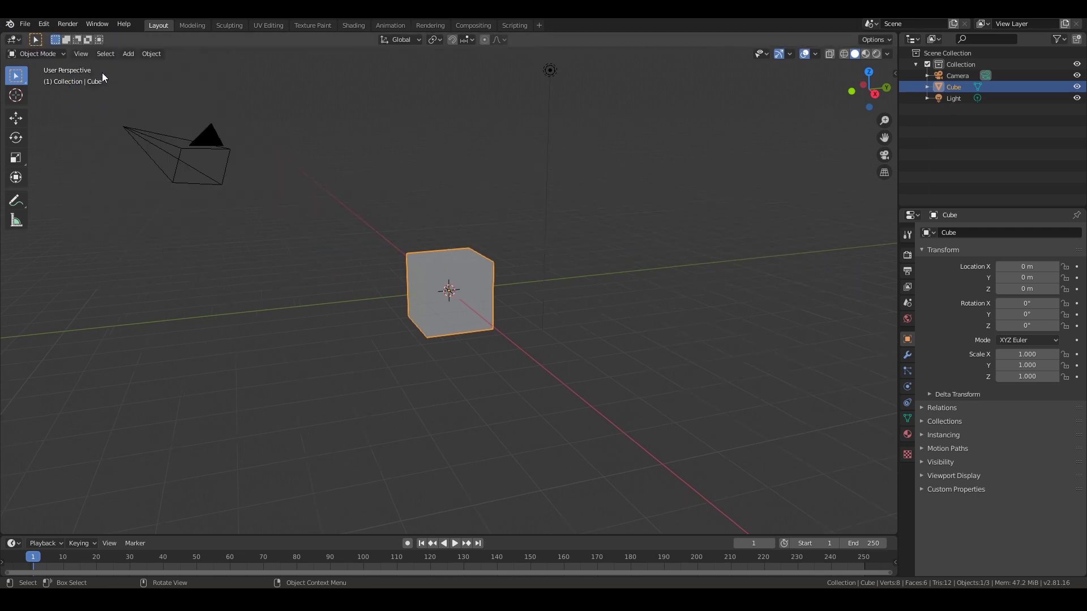
click(415, 38)
click(416, 38)
click(442, 39)
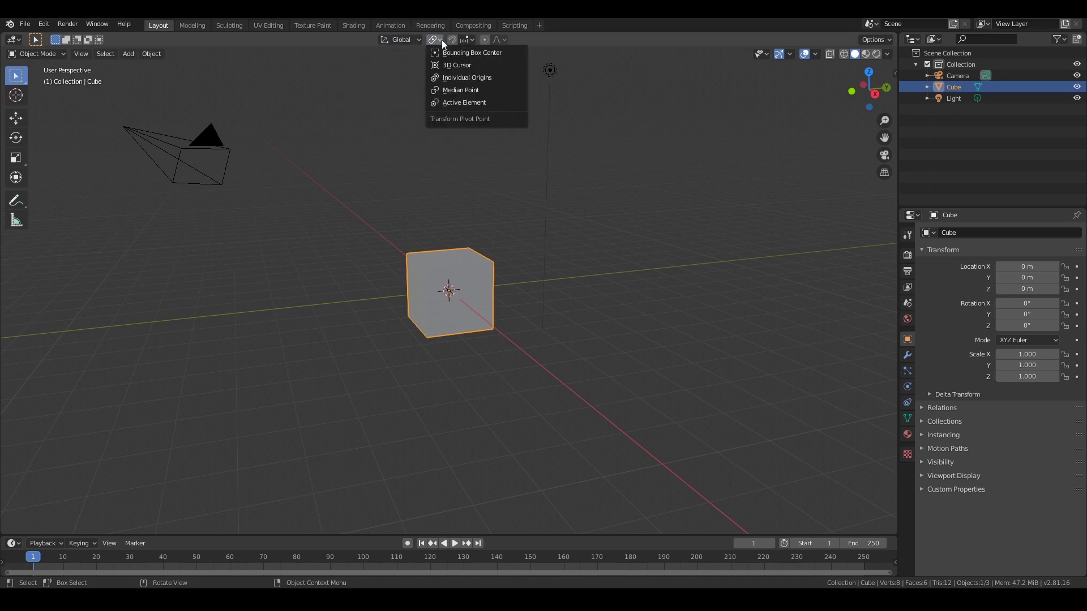
click(442, 39)
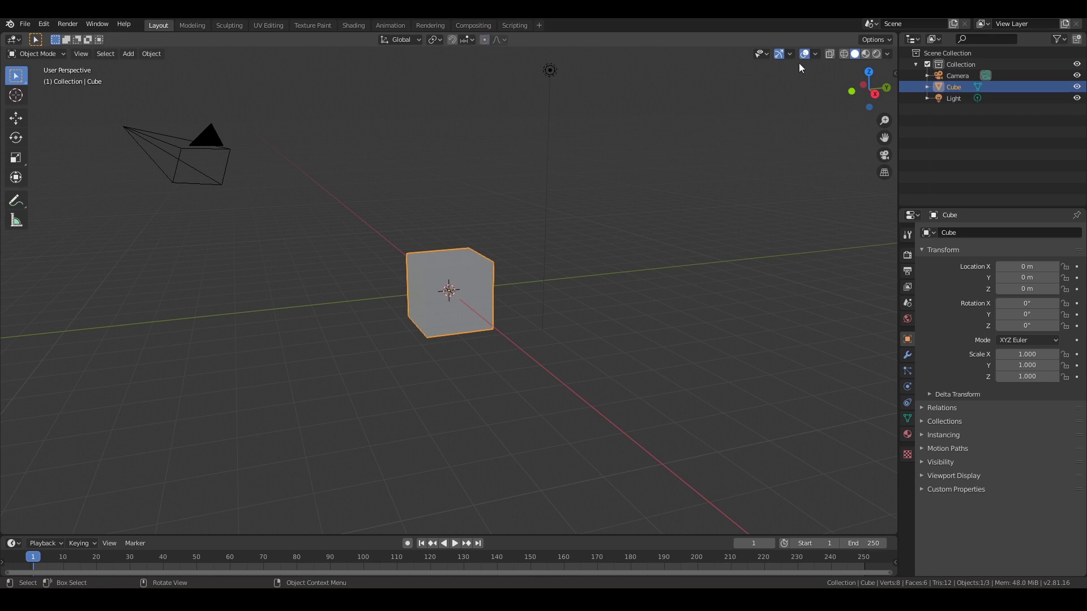
click(61, 53)
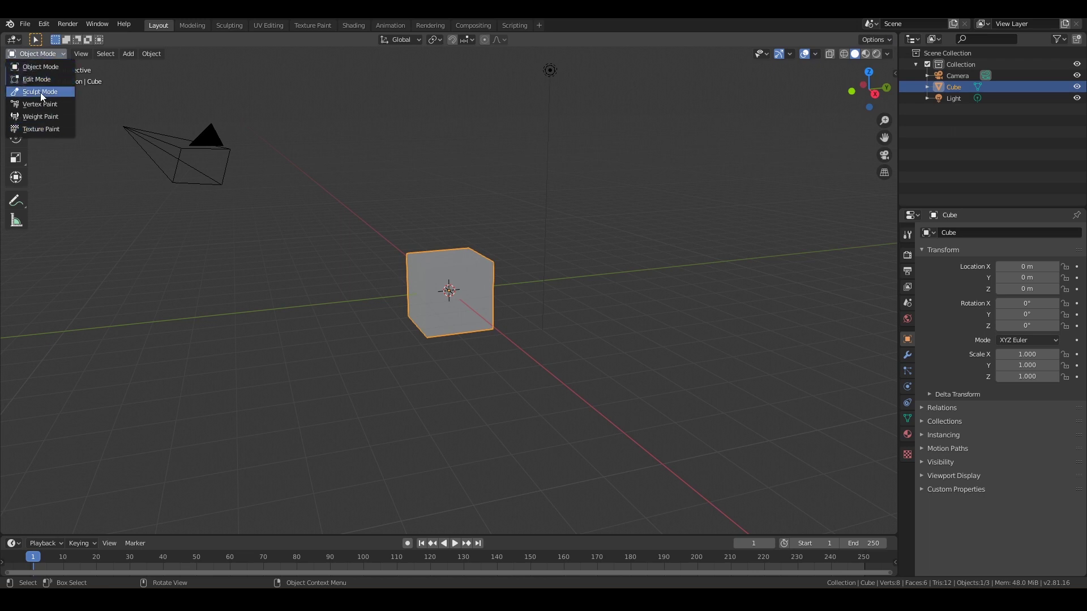
click(62, 52)
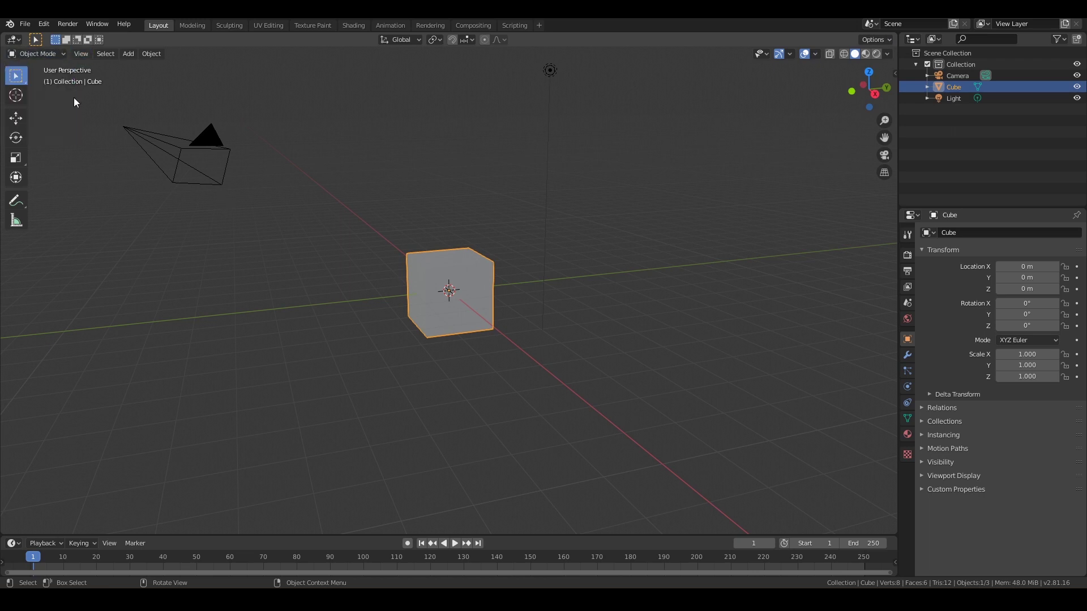
click(82, 54)
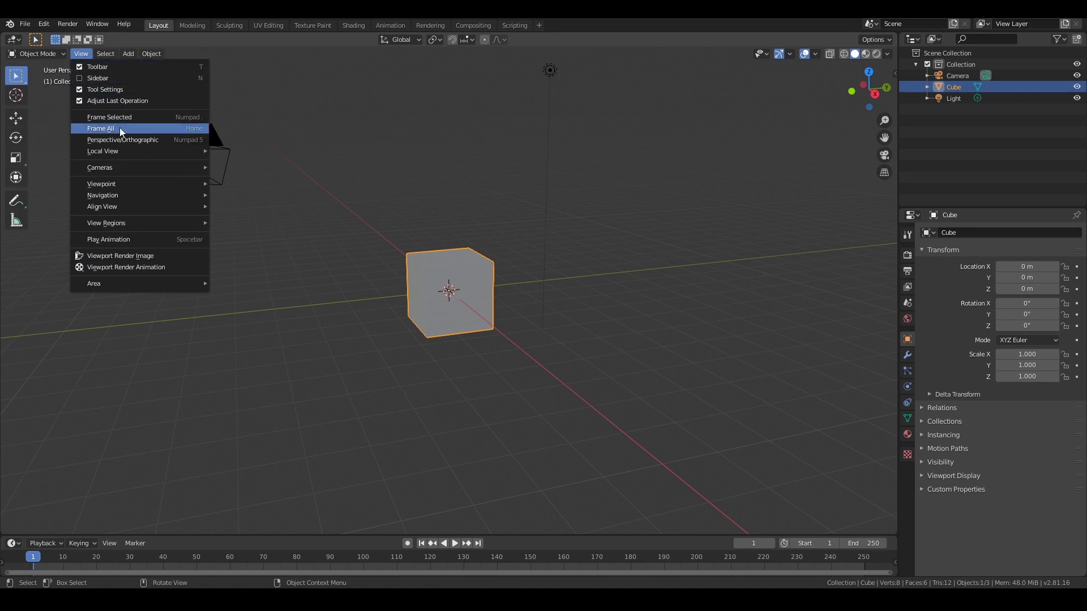
click(104, 55)
click(104, 54)
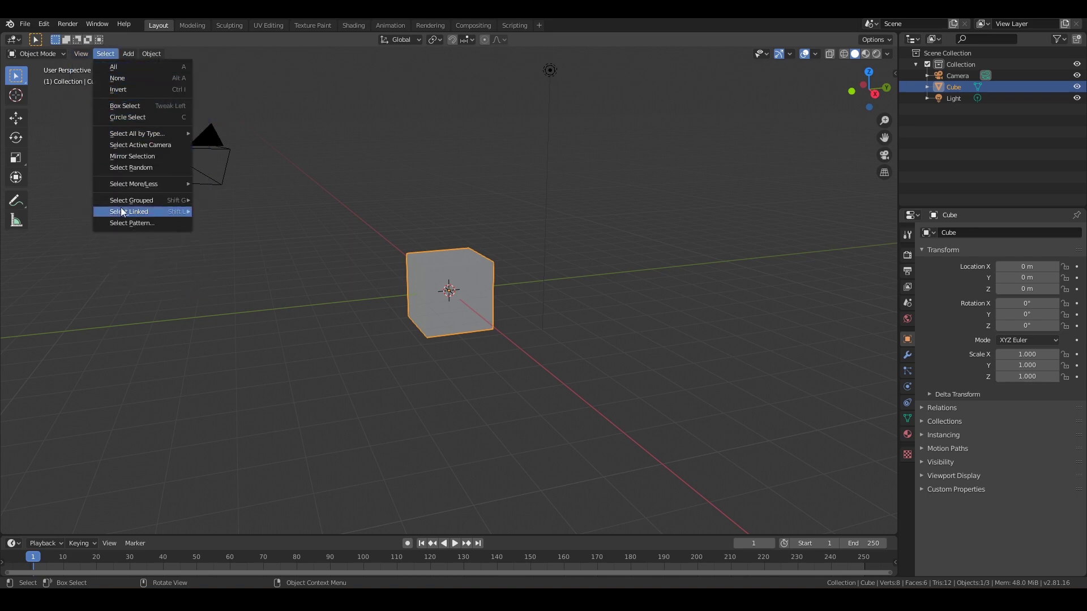
click(127, 53)
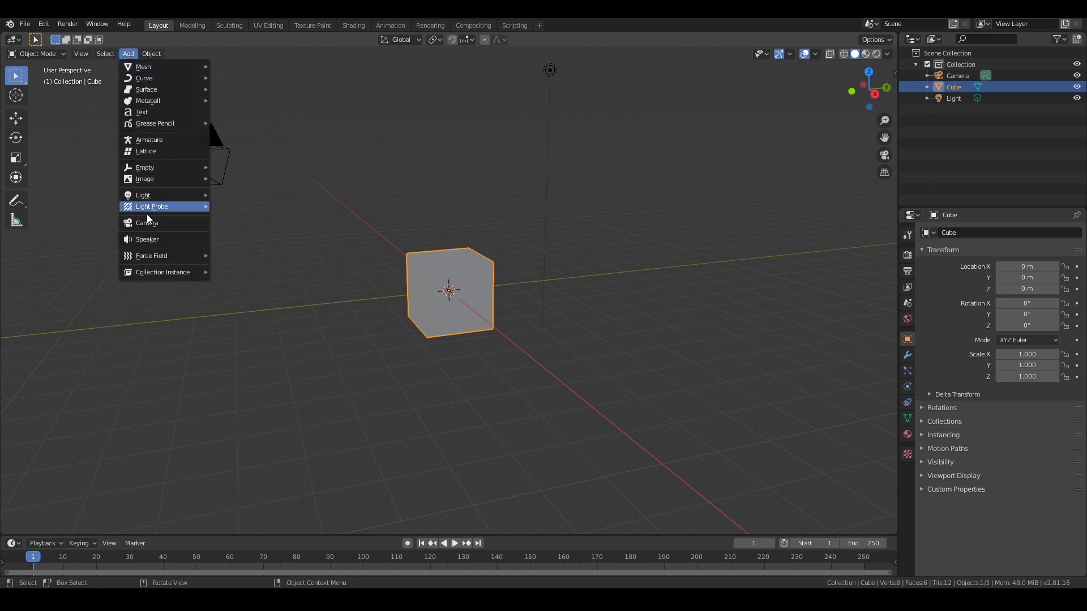
mouse_move(168, 164)
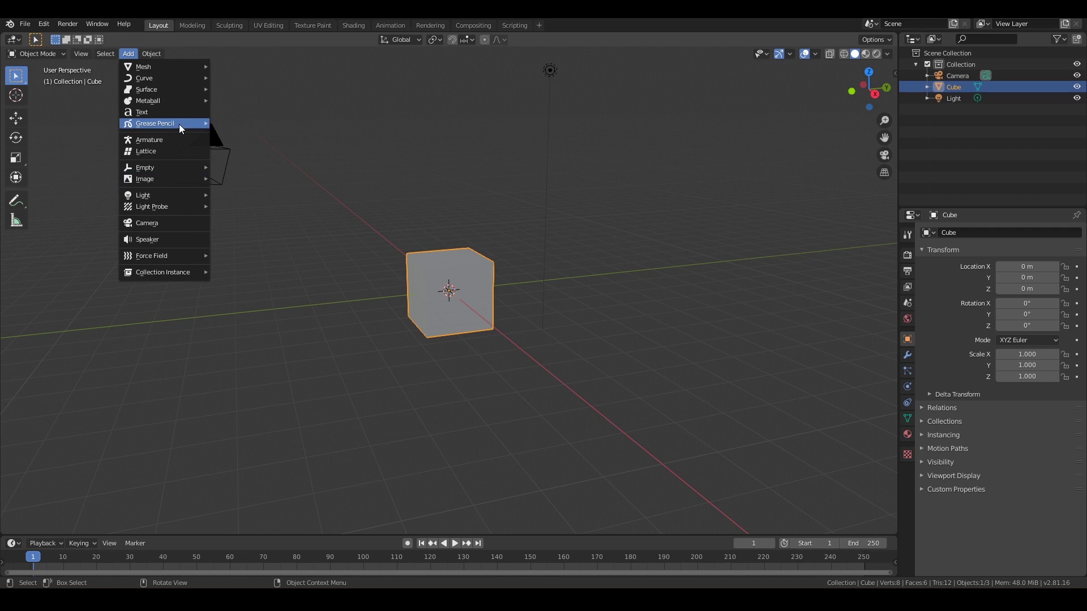
mouse_move(157, 54)
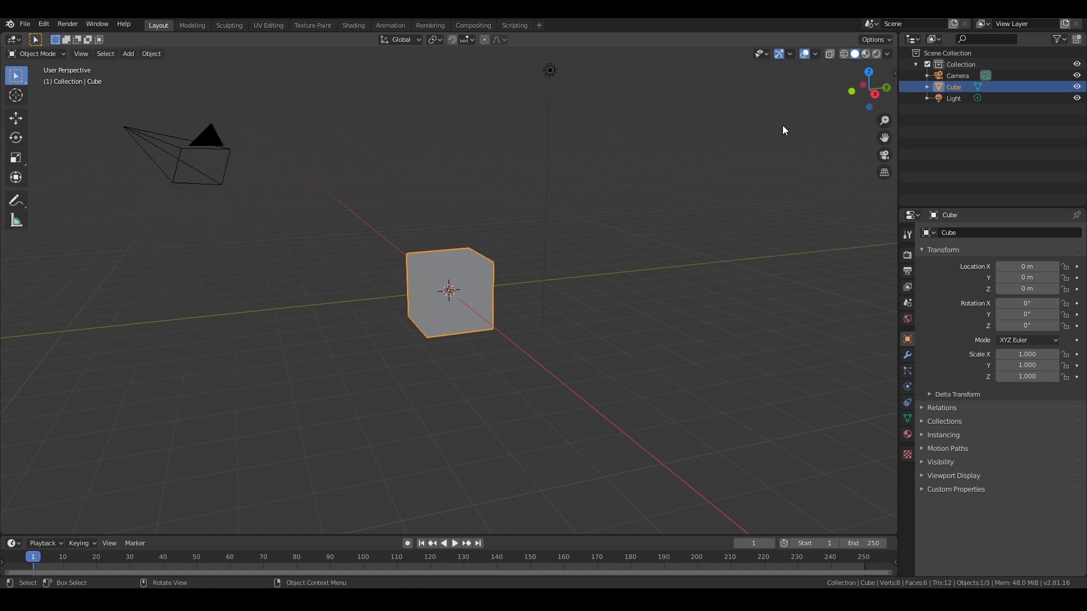
- Hide cameras in the viewport through Object Types Visibility, then show them again
click(765, 51)
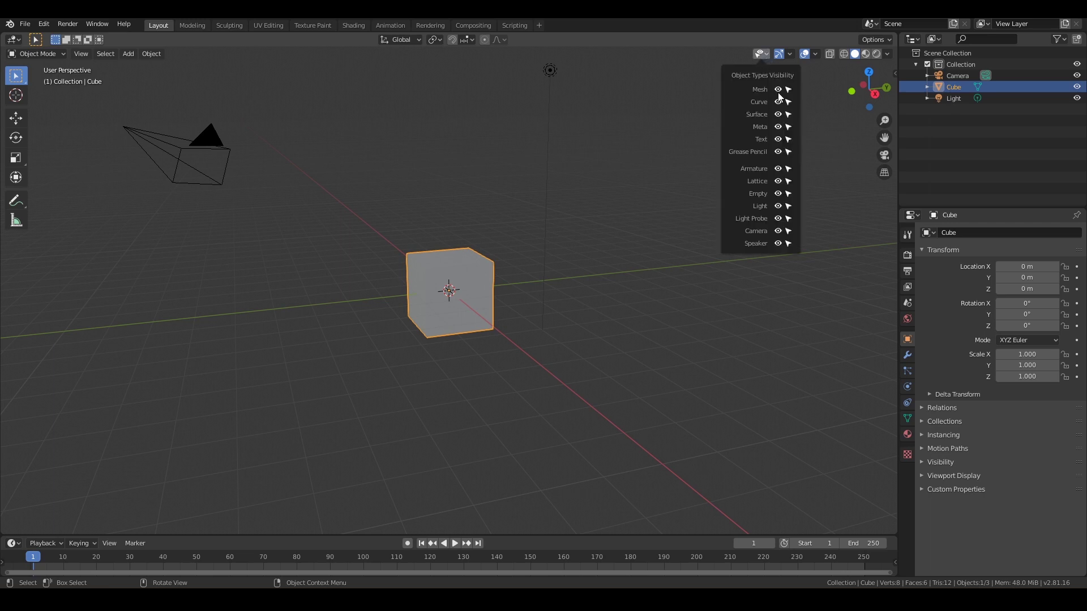
click(766, 53)
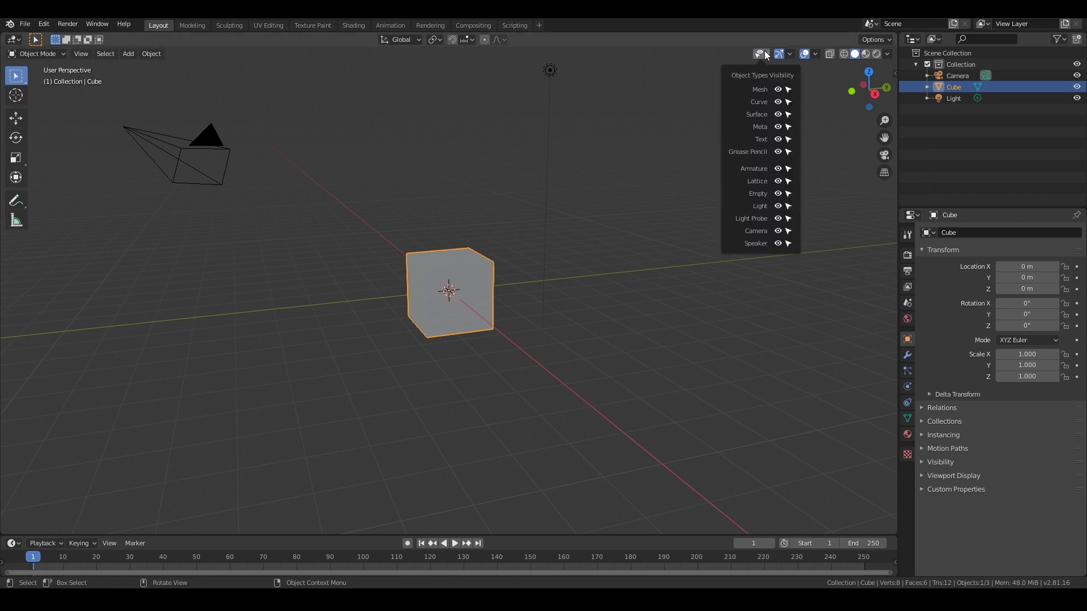
click(778, 231)
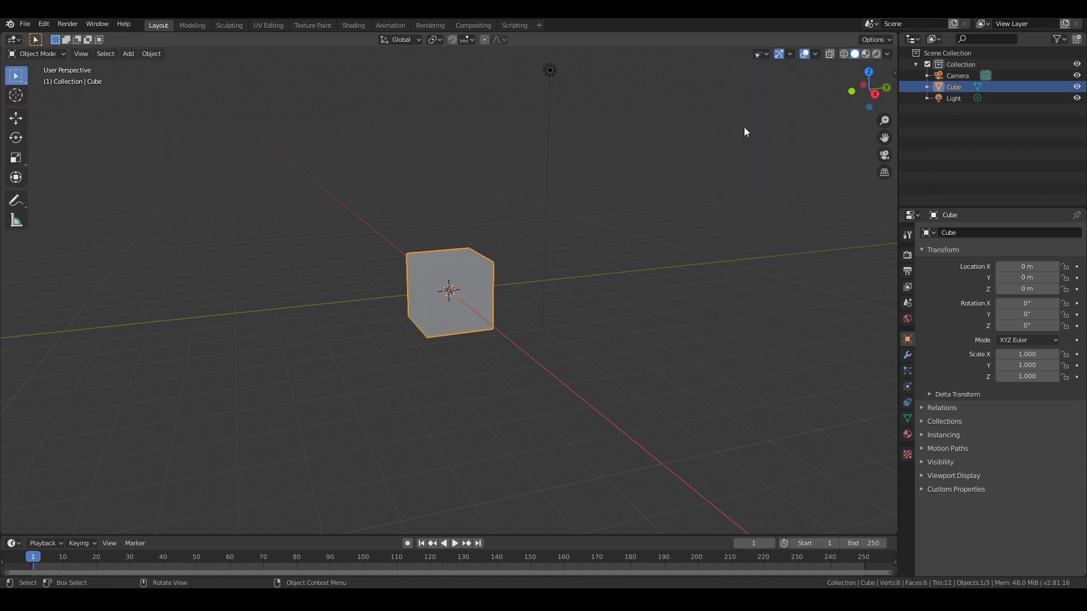
click(767, 55)
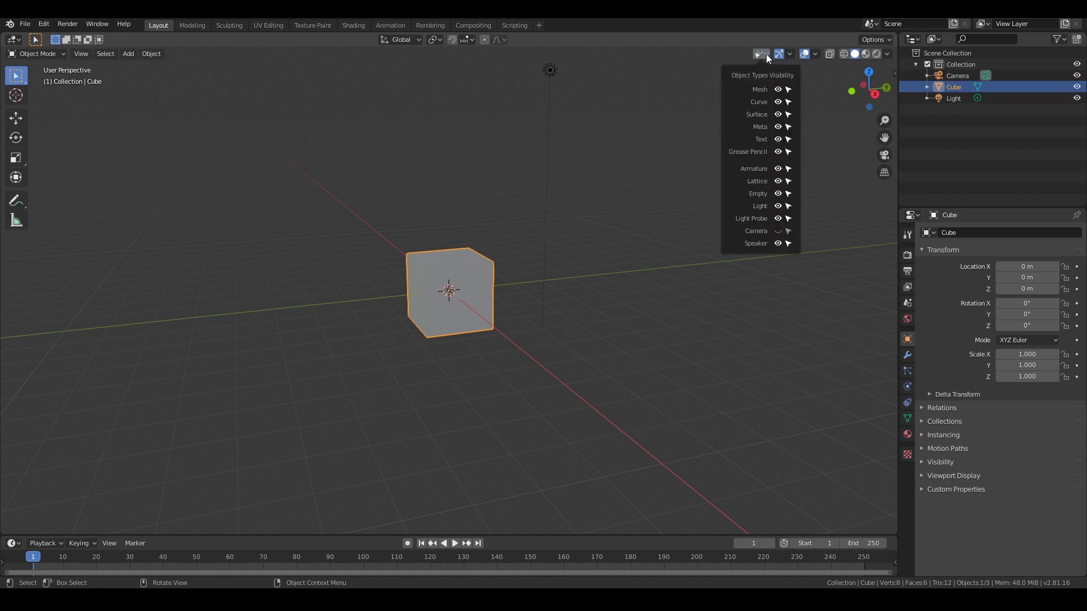
click(778, 232)
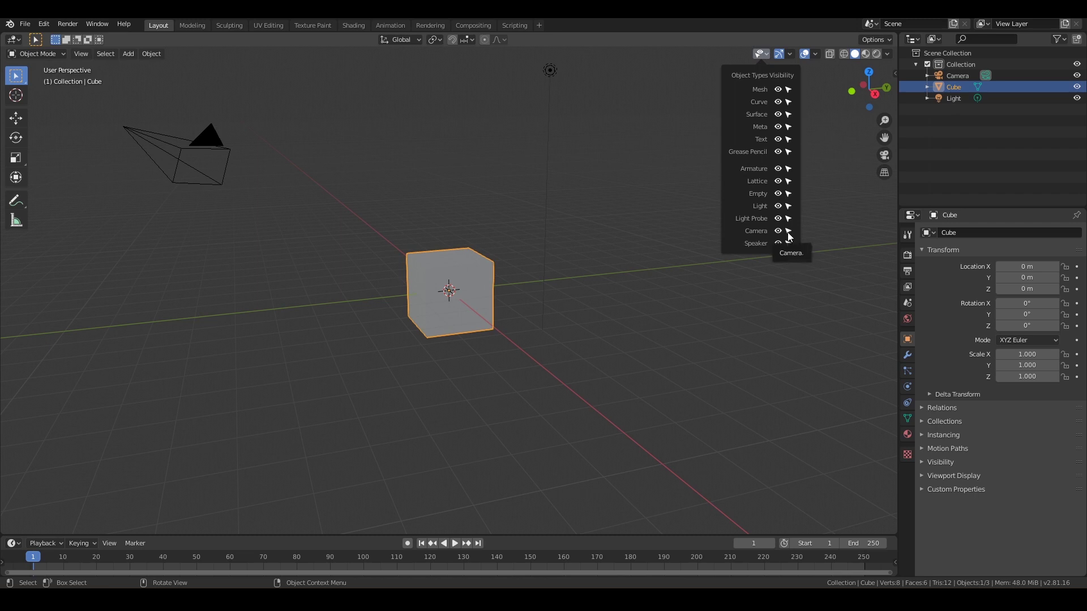
- Make cameras unselectable and confirm that clicking the camera no longer selects it
click(788, 232)
click(209, 144)
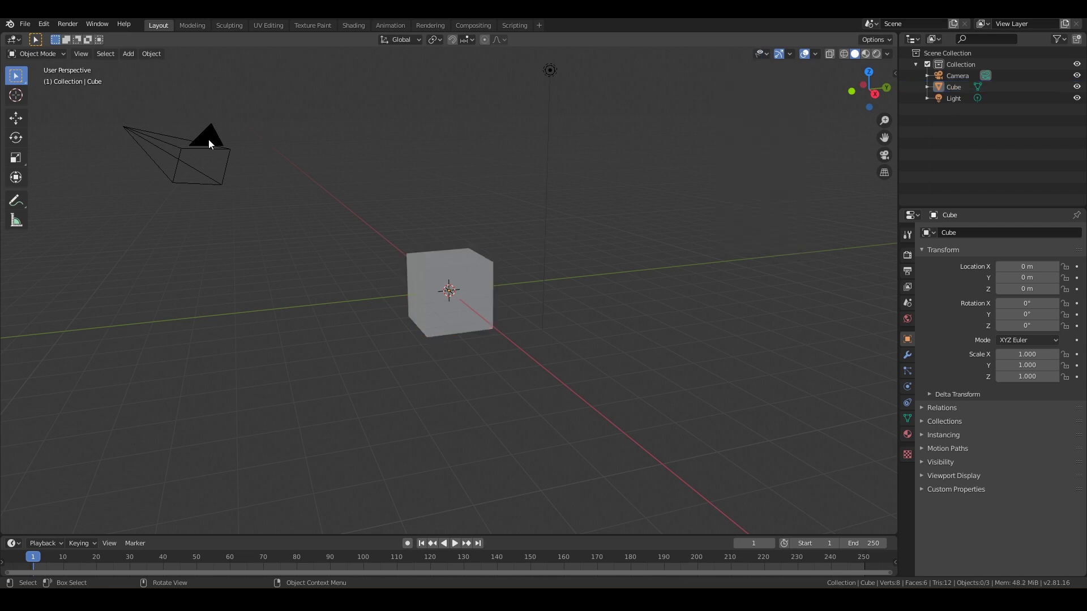
click(764, 53)
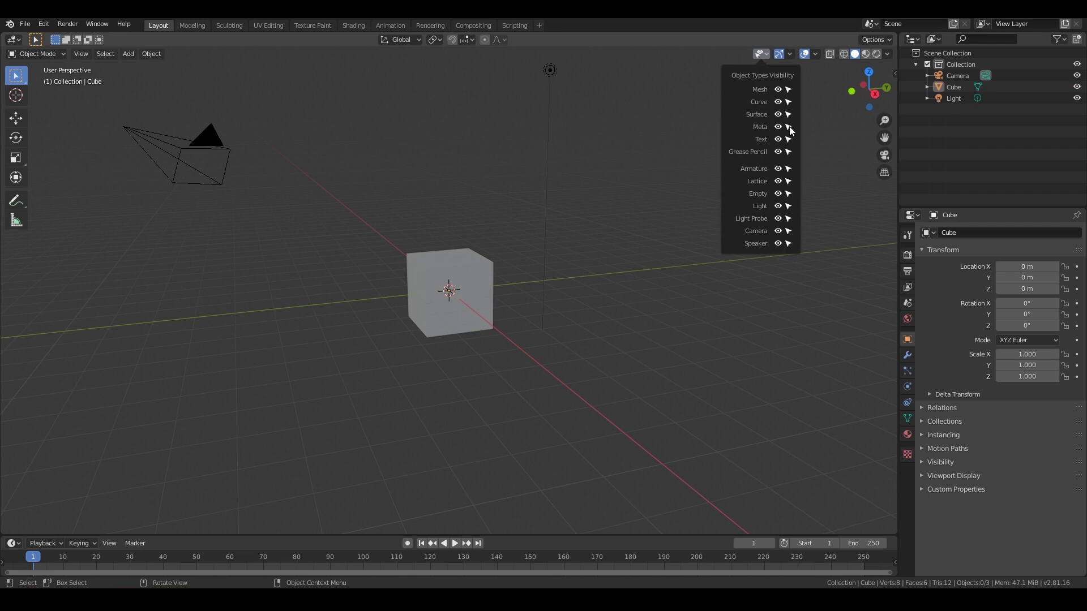
- Pick the Move tool and select the cube, checking the Gizmos popover
click(790, 53)
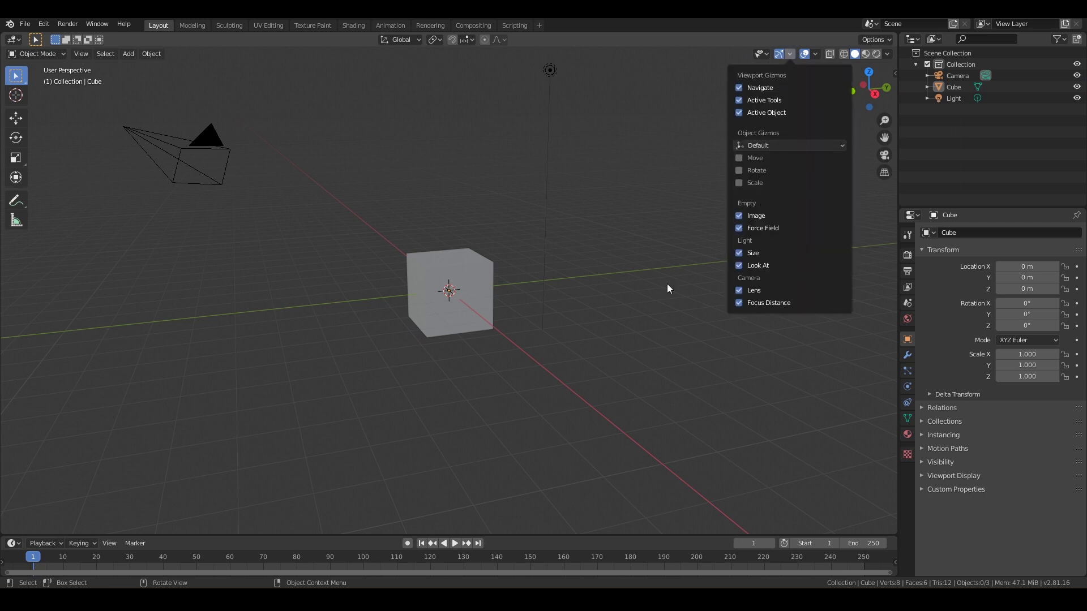
click(16, 118)
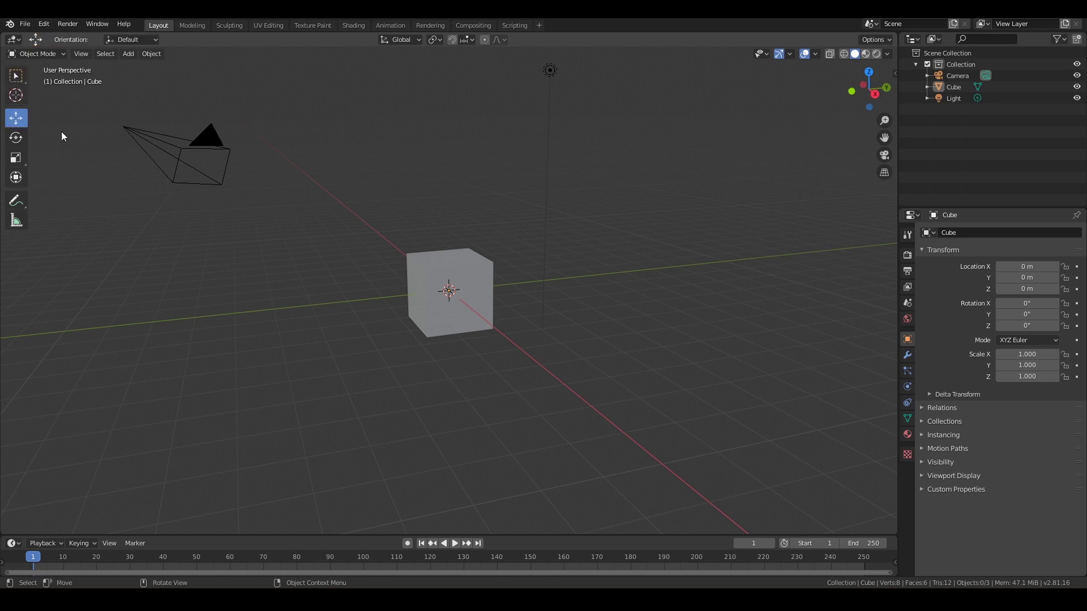
click(429, 290)
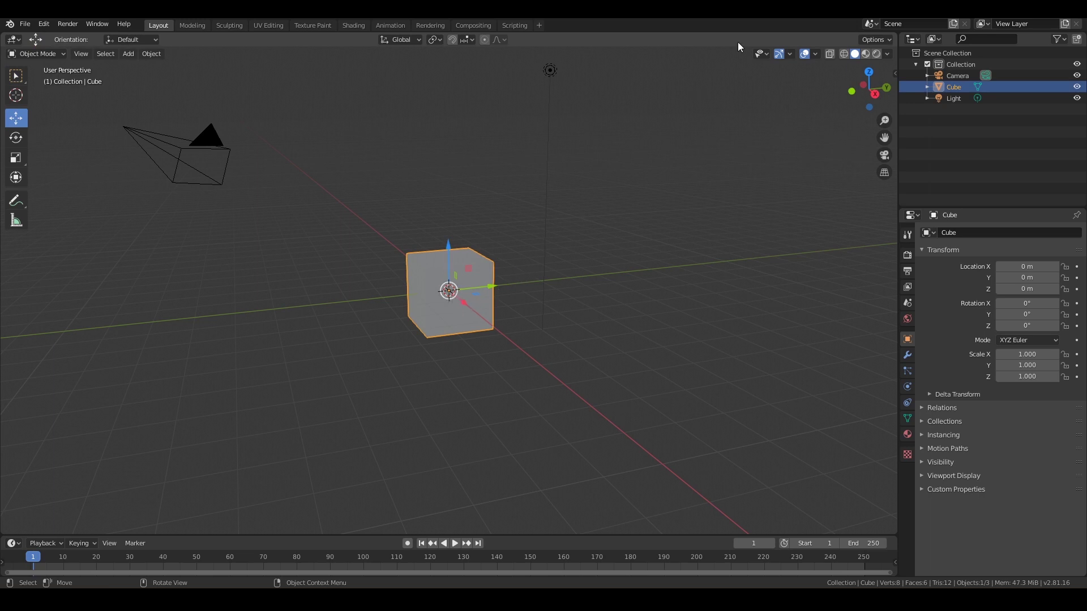
click(789, 54)
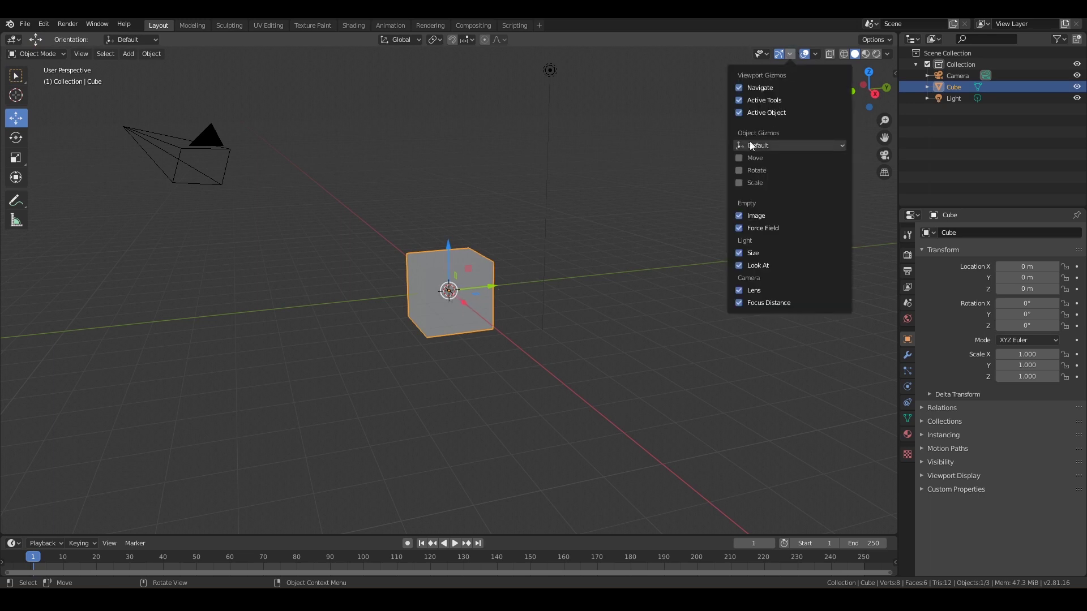
- Flick the viewport overlays off and on, then enable the Wireframe overlay
click(804, 54)
click(804, 55)
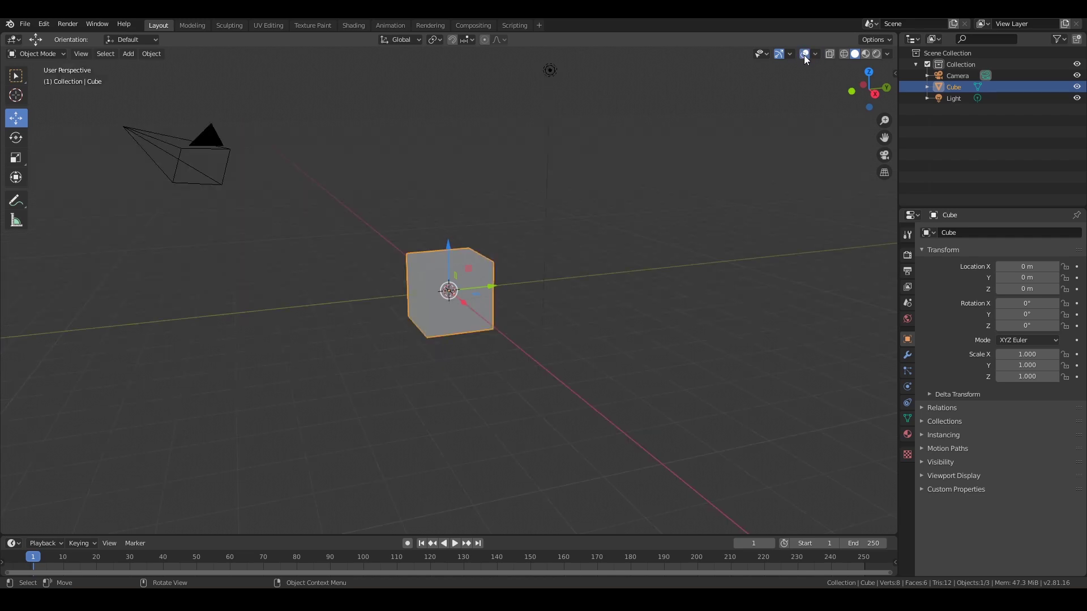
click(804, 54)
click(804, 54)
click(804, 54)
click(804, 54)
click(815, 55)
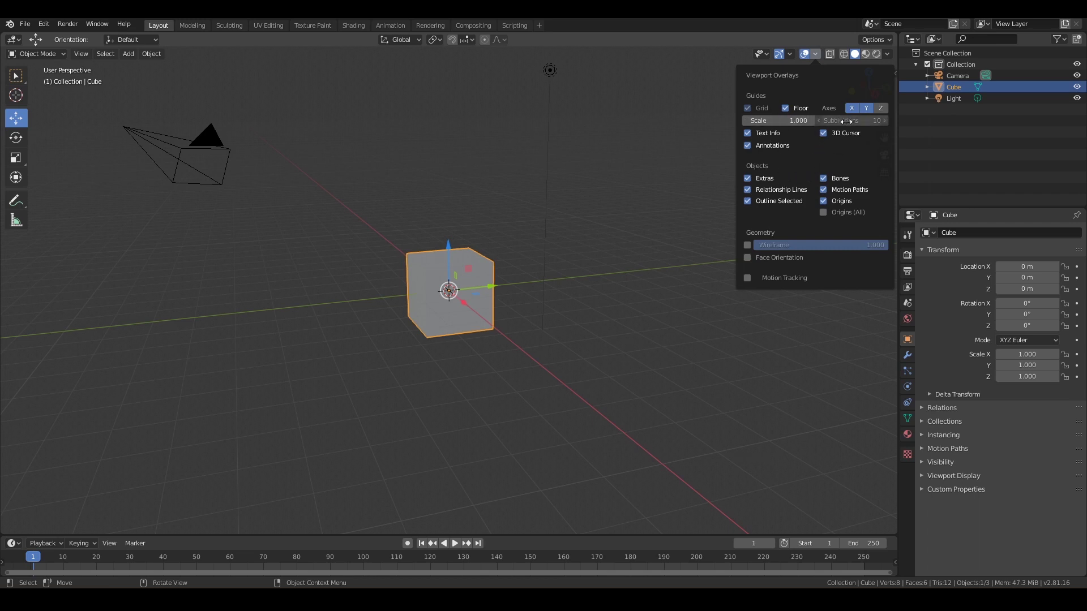
click(747, 246)
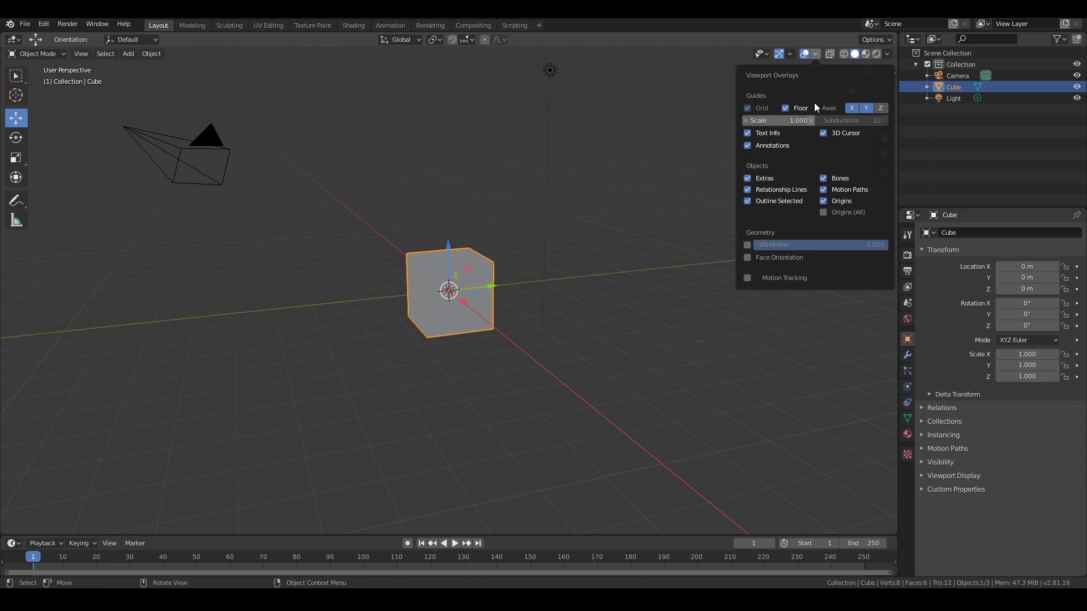
click(830, 56)
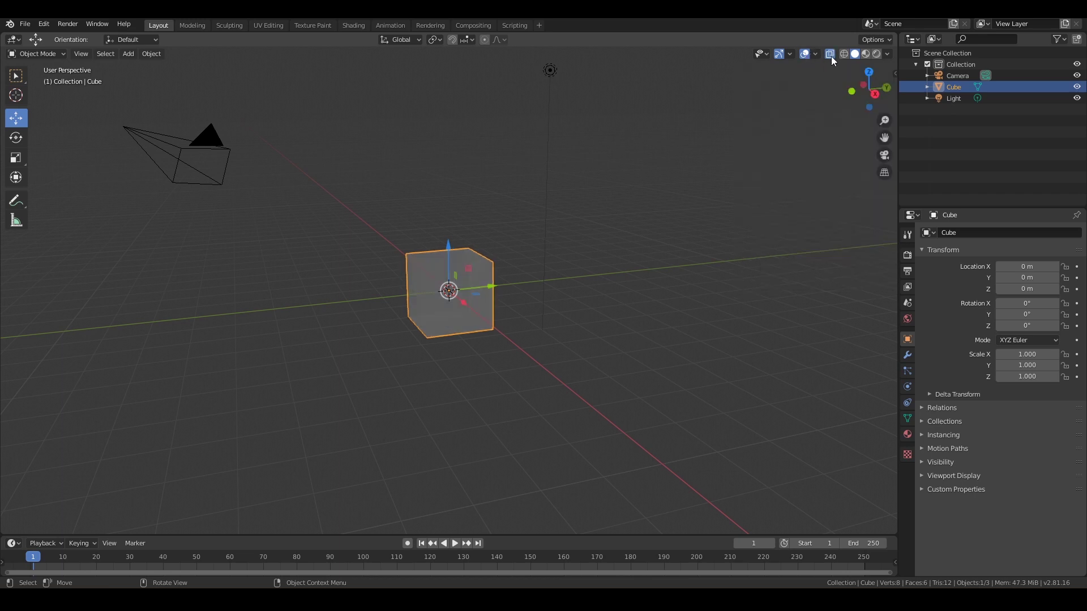
click(831, 56)
click(831, 56)
click(831, 56)
click(831, 56)
click(831, 56)
click(831, 56)
click(831, 56)
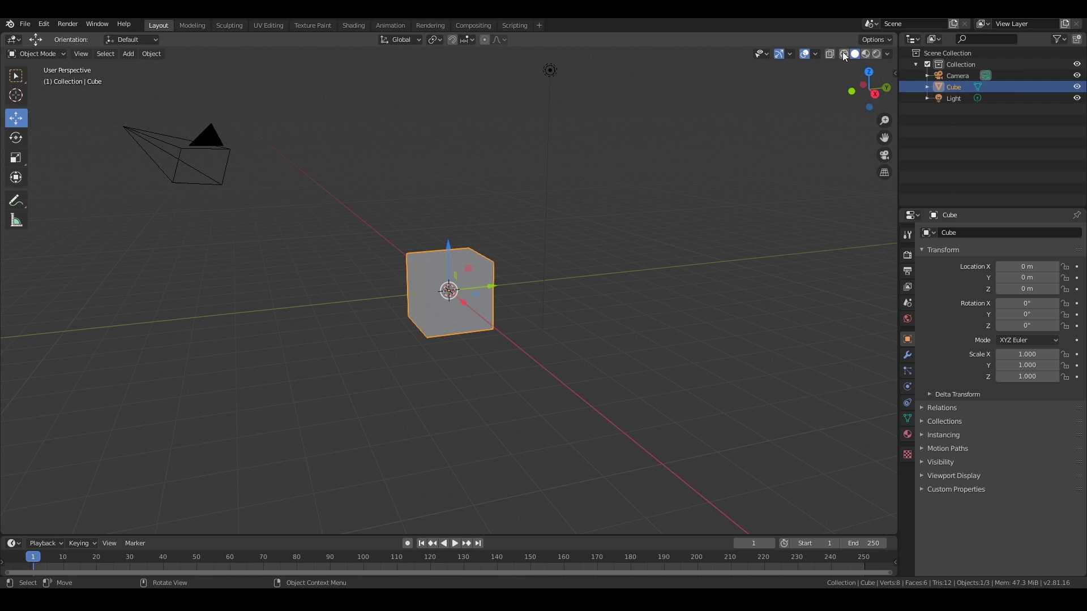
click(843, 55)
click(855, 55)
click(865, 55)
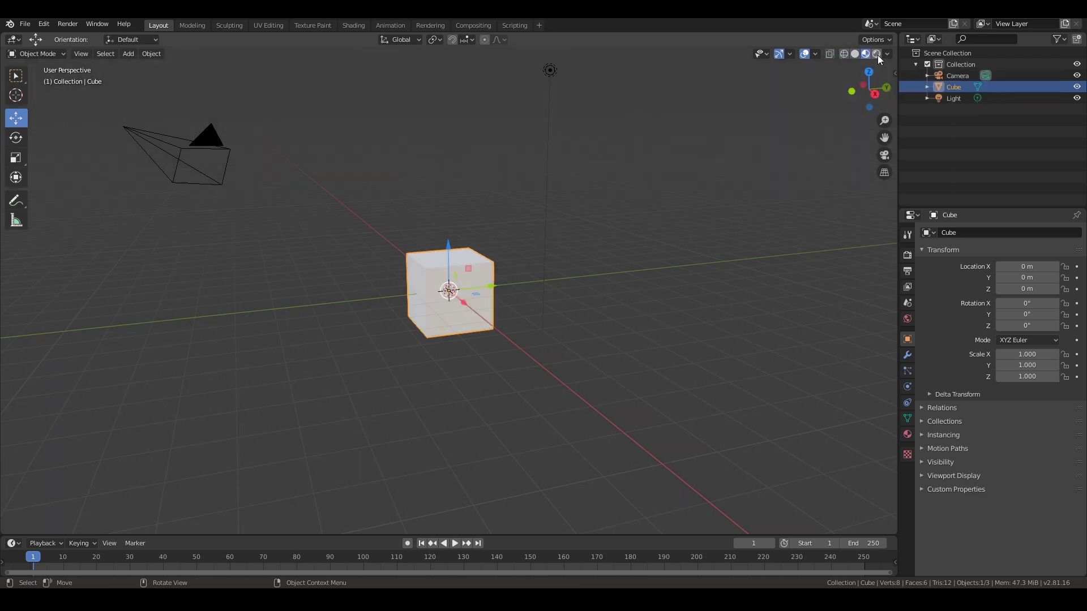
click(876, 55)
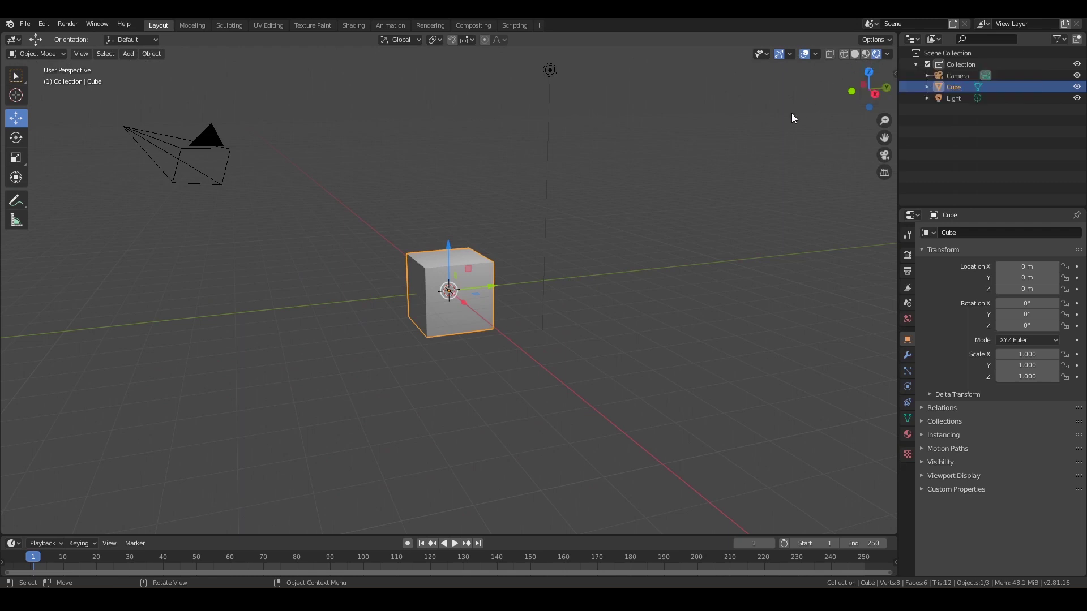
click(856, 55)
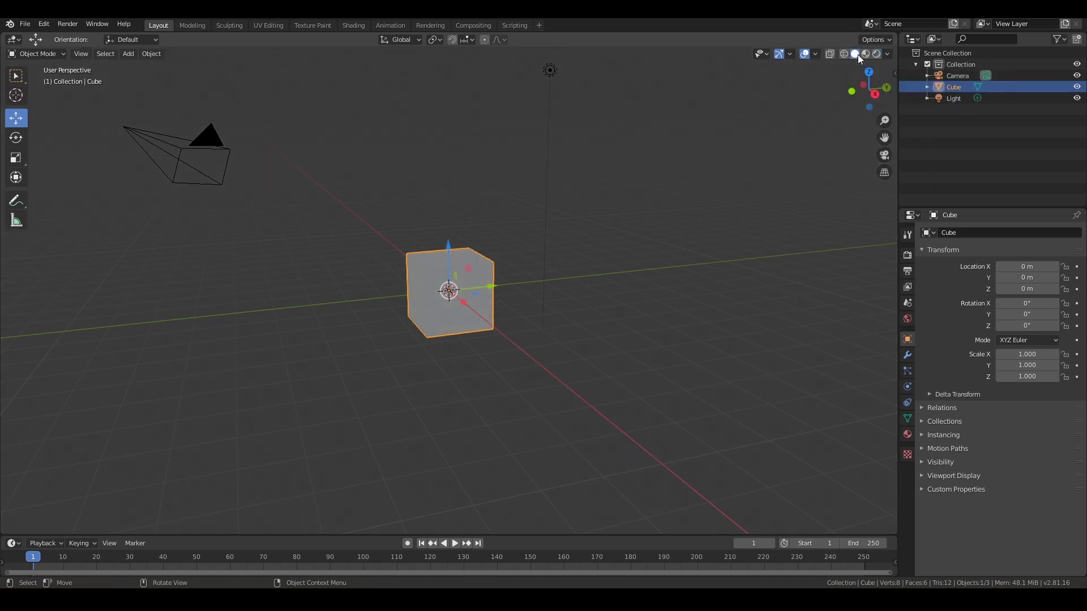
- Show the cube's location, rotation, scale and 2 m dimensions in the Item sidebar, then select the camera and reselect the cube
drag(863, 93, 839, 104)
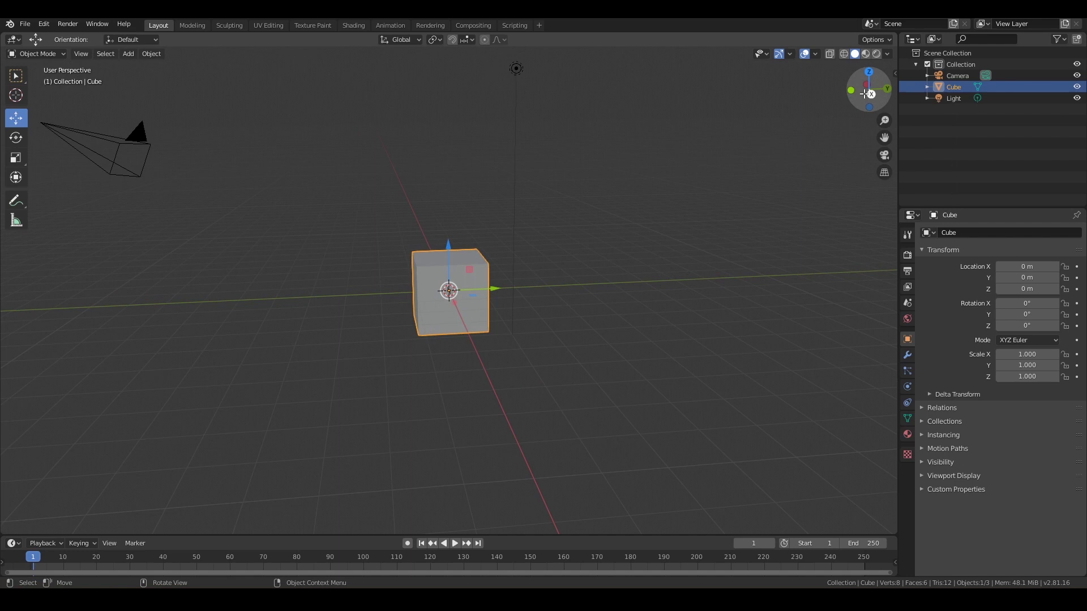
click(895, 74)
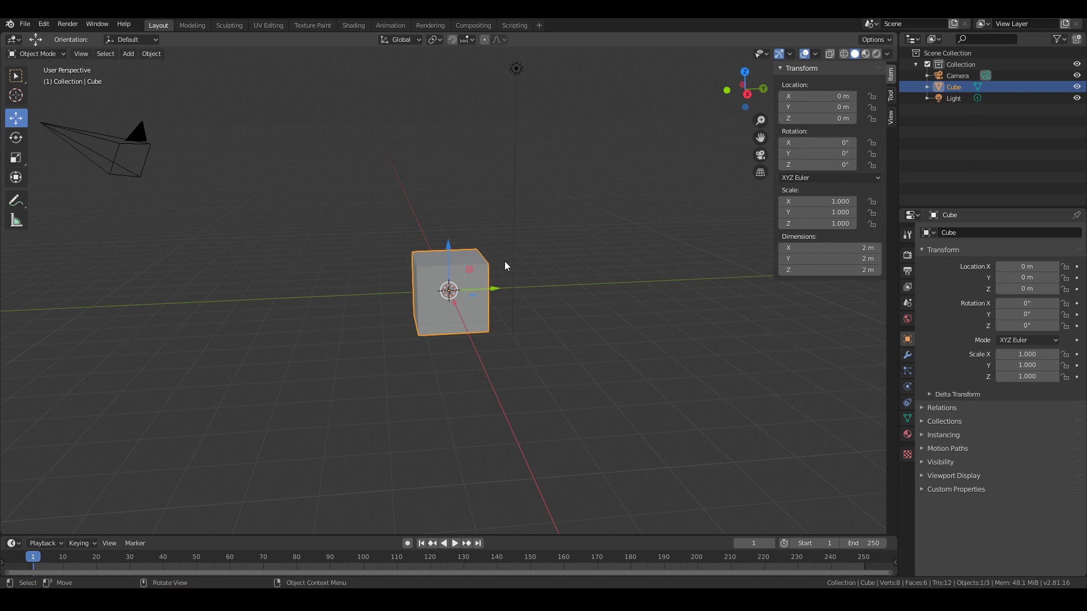
click(466, 280)
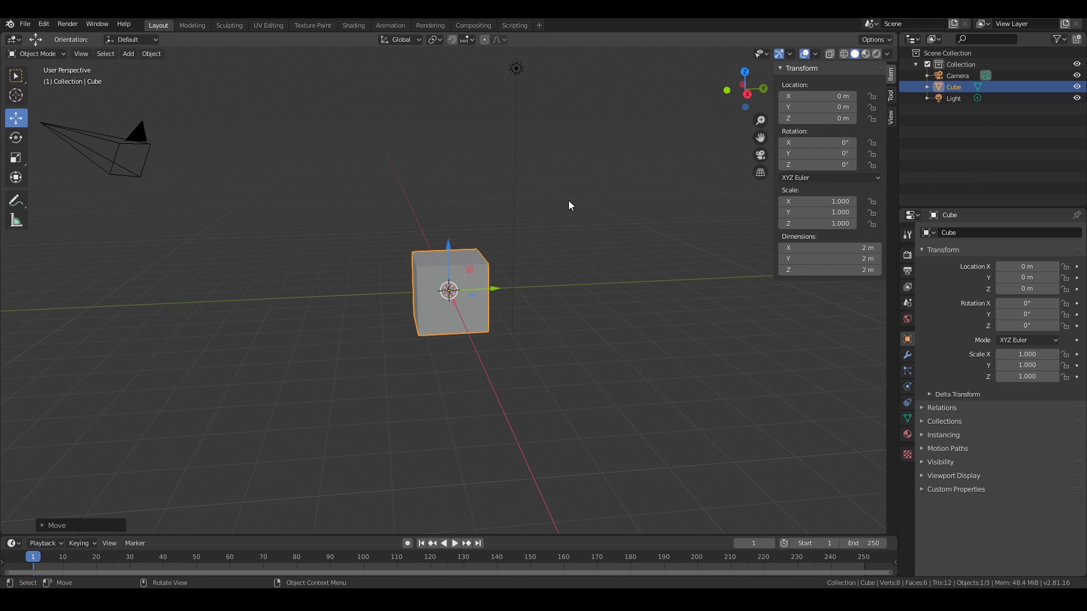
click(143, 134)
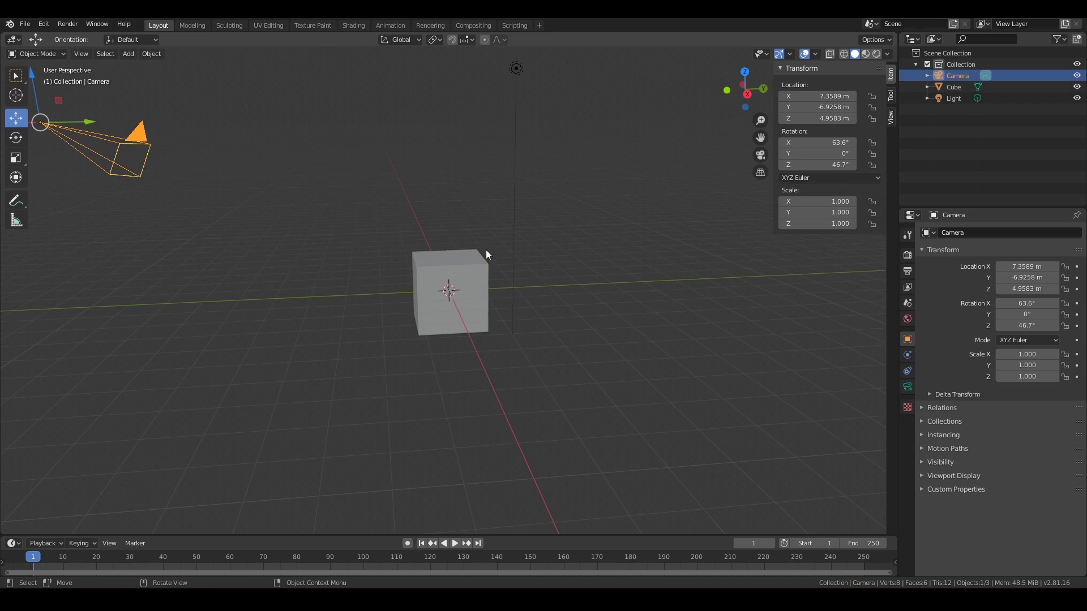
click(470, 275)
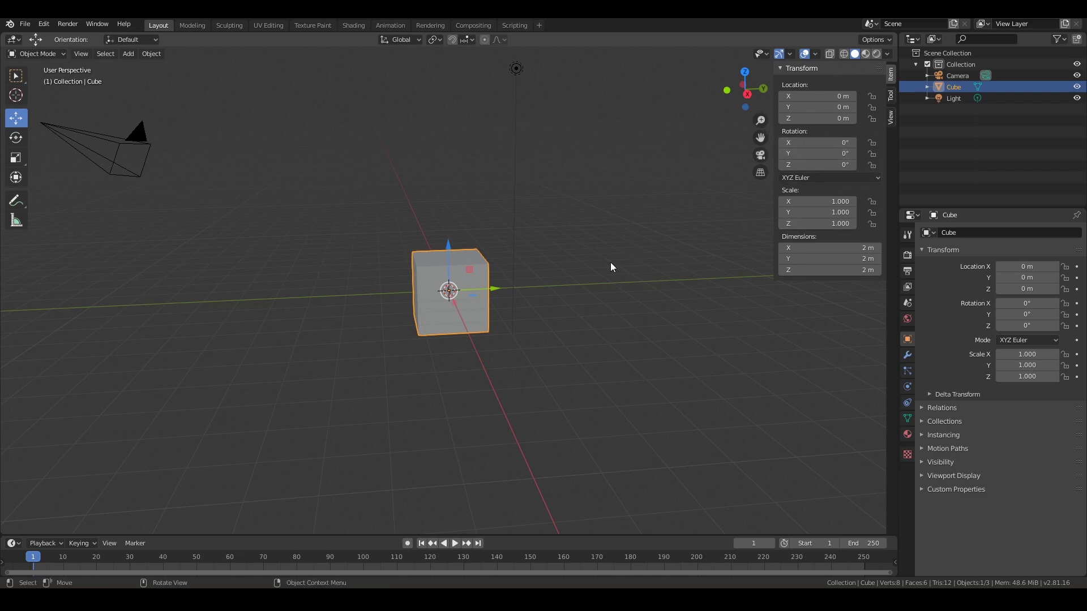
- Toggle the 3D view sidebar off and on with N
key(n)
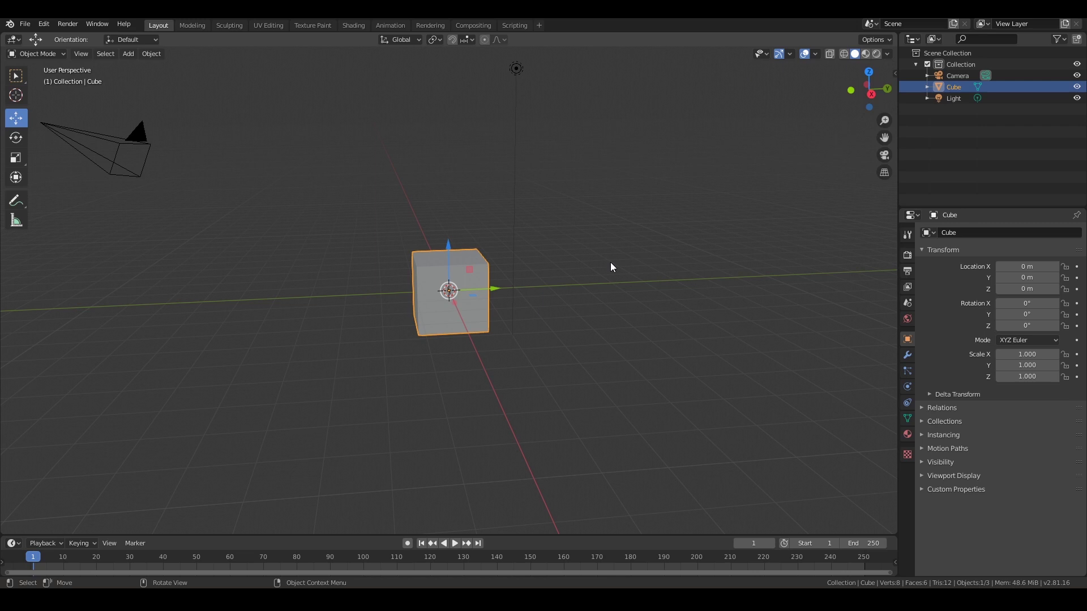
key(n)
key(n)
key(n)
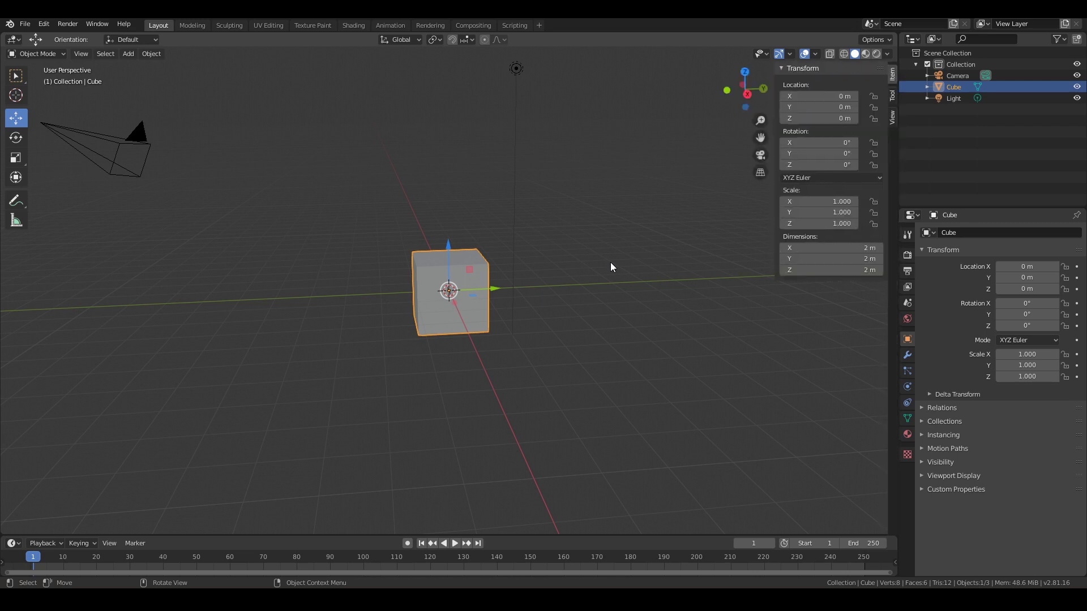
key(n)
key(n)
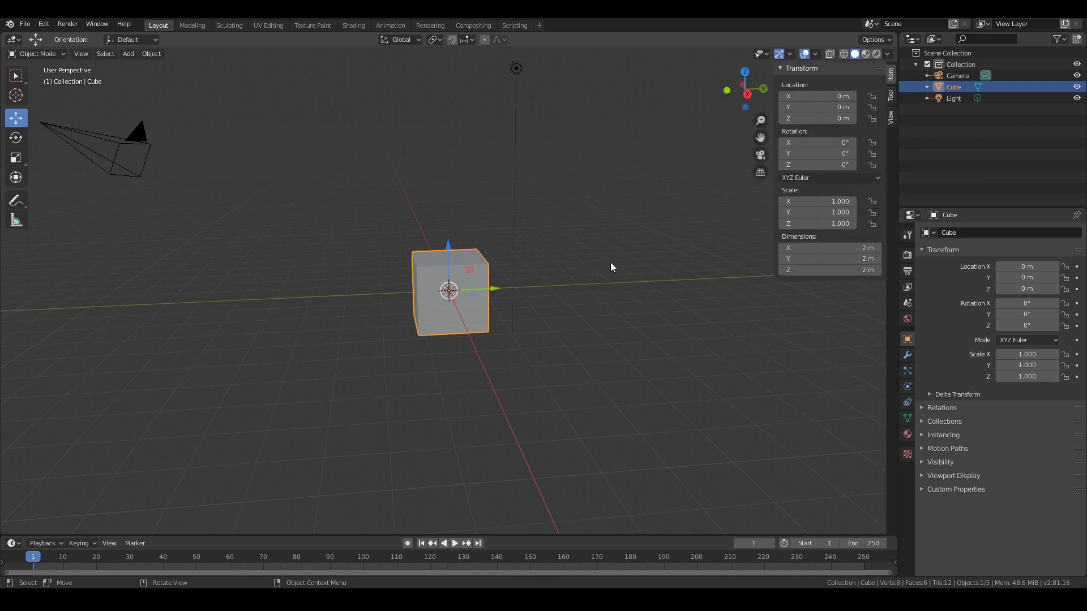
key(n)
key(n)
key(n)
key(n)
- Show the Move tool settings in the Properties Tool tab, browse the sidebar's View tab, and return to Item
click(891, 96)
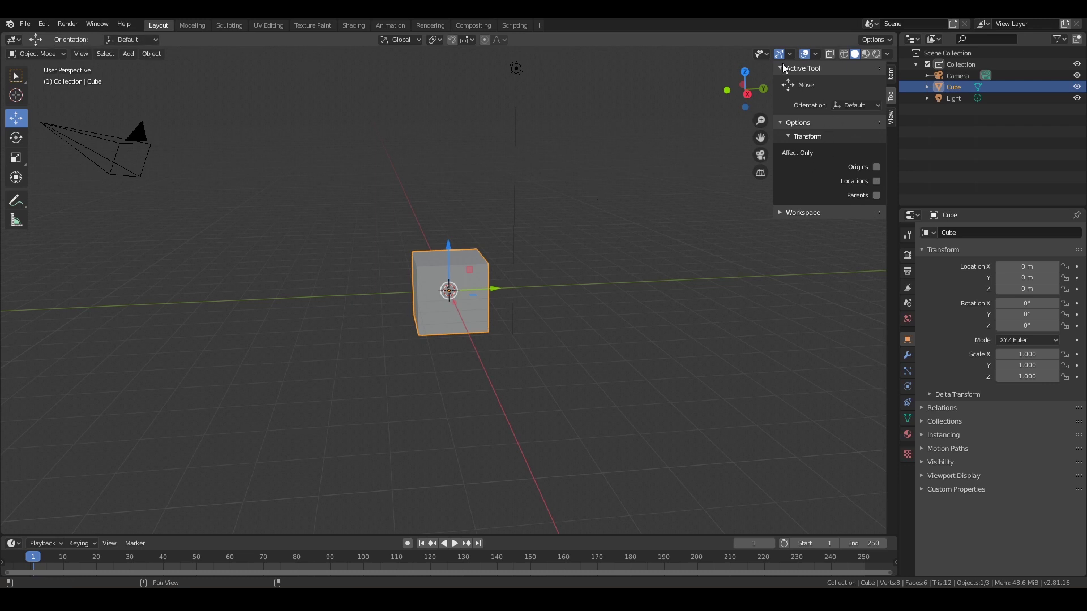
click(907, 234)
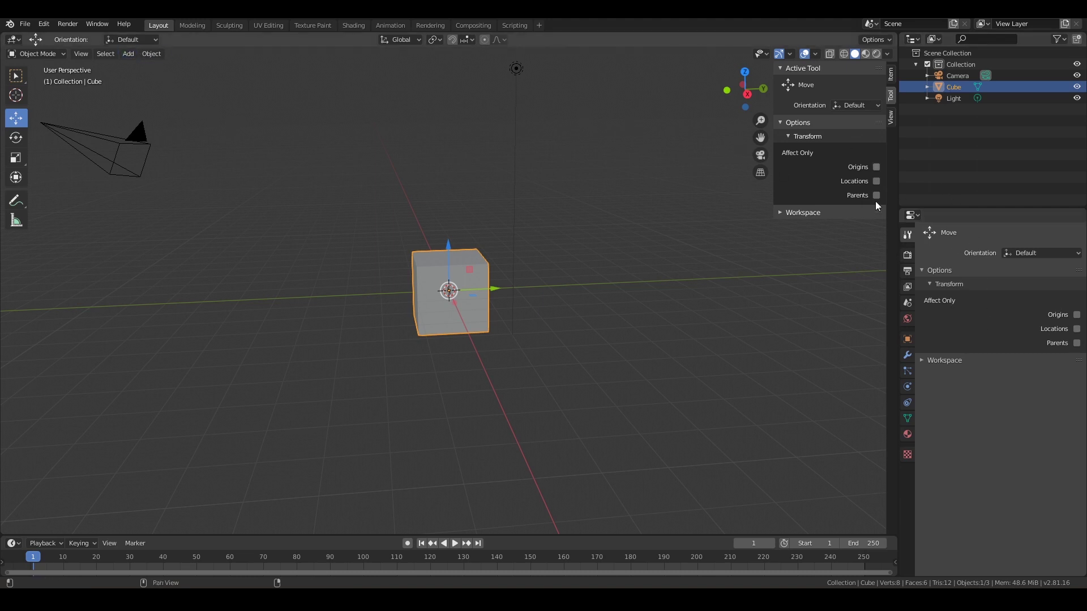
click(890, 118)
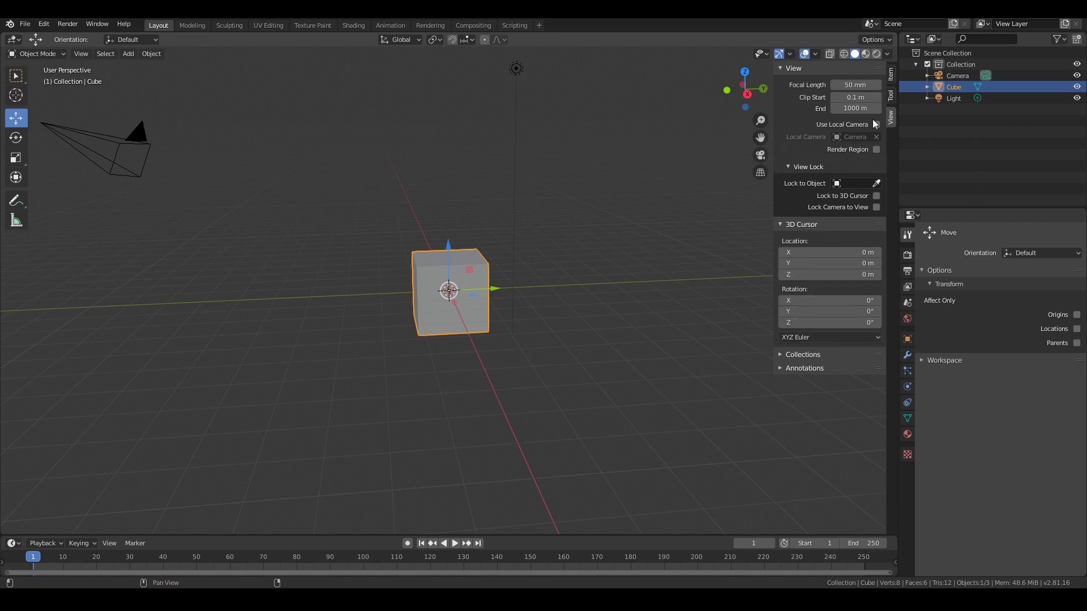
click(890, 74)
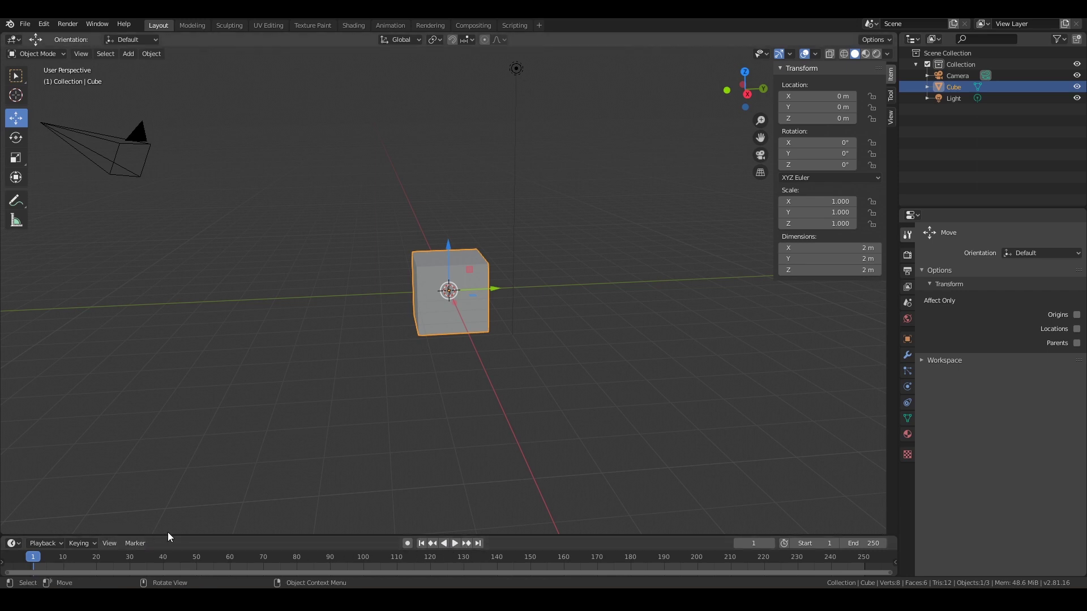
drag(169, 533, 205, 499)
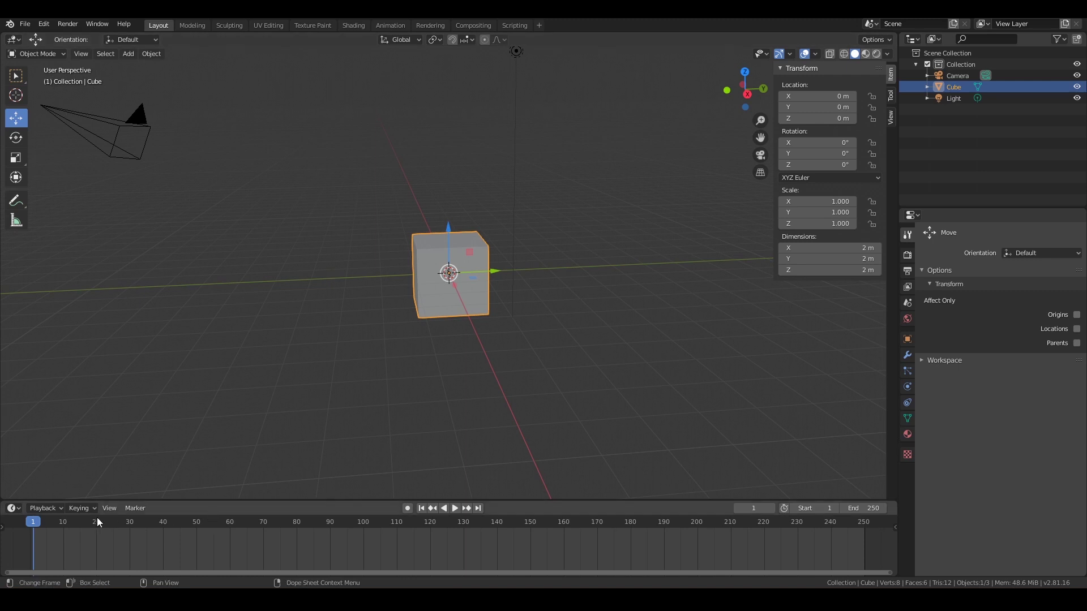
click(16, 509)
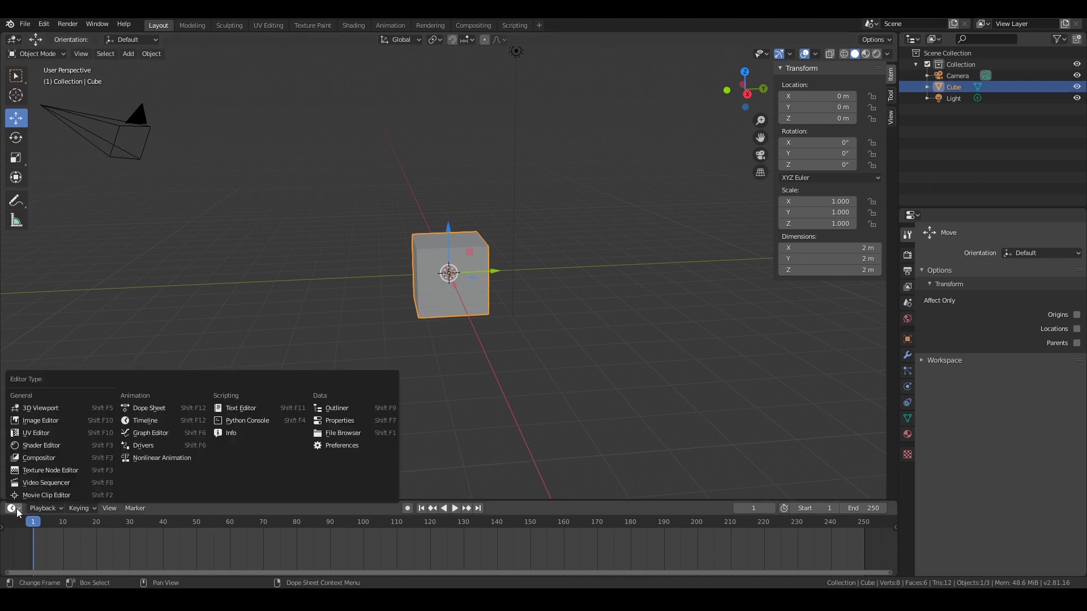
click(16, 509)
click(16, 510)
click(18, 41)
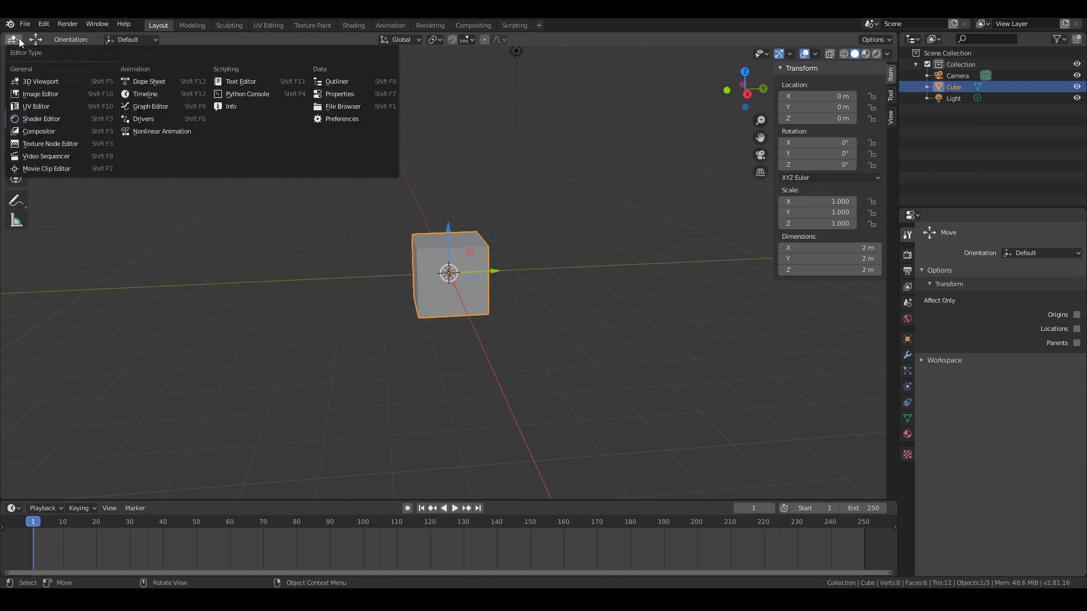
click(32, 83)
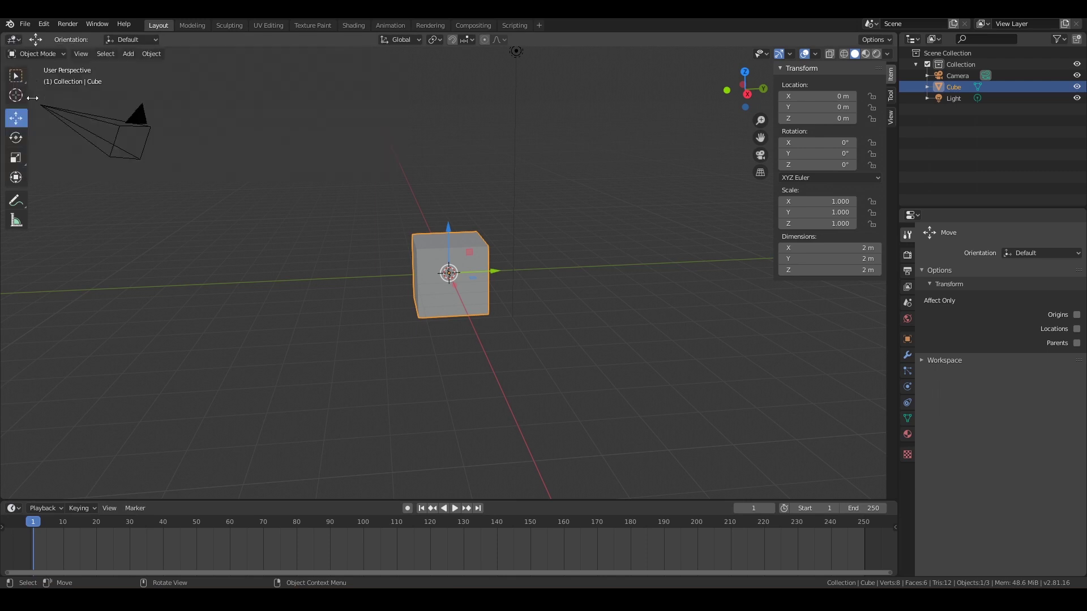
click(21, 510)
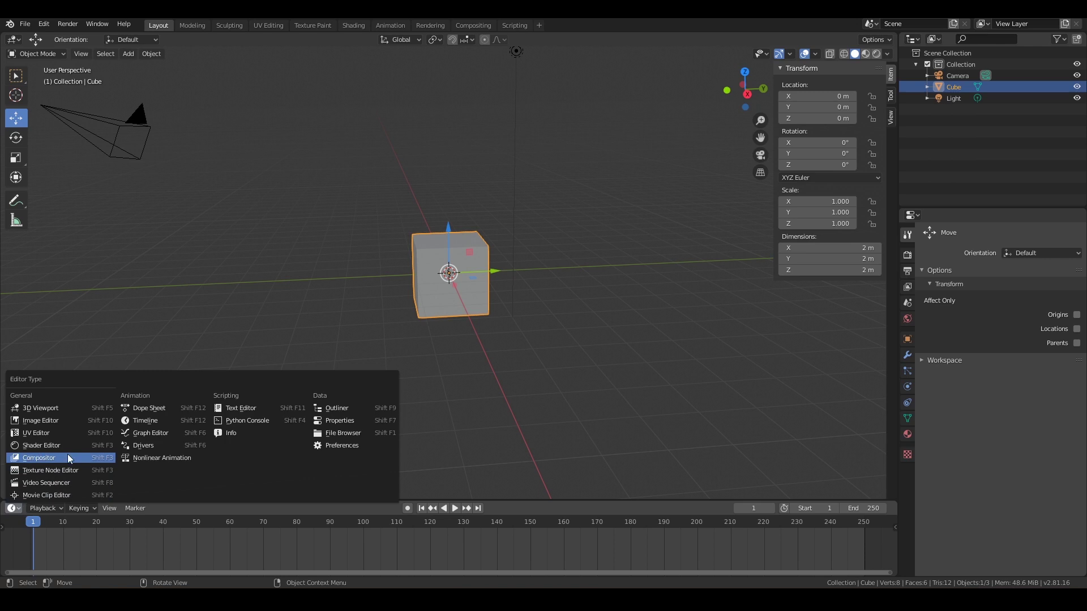
click(26, 408)
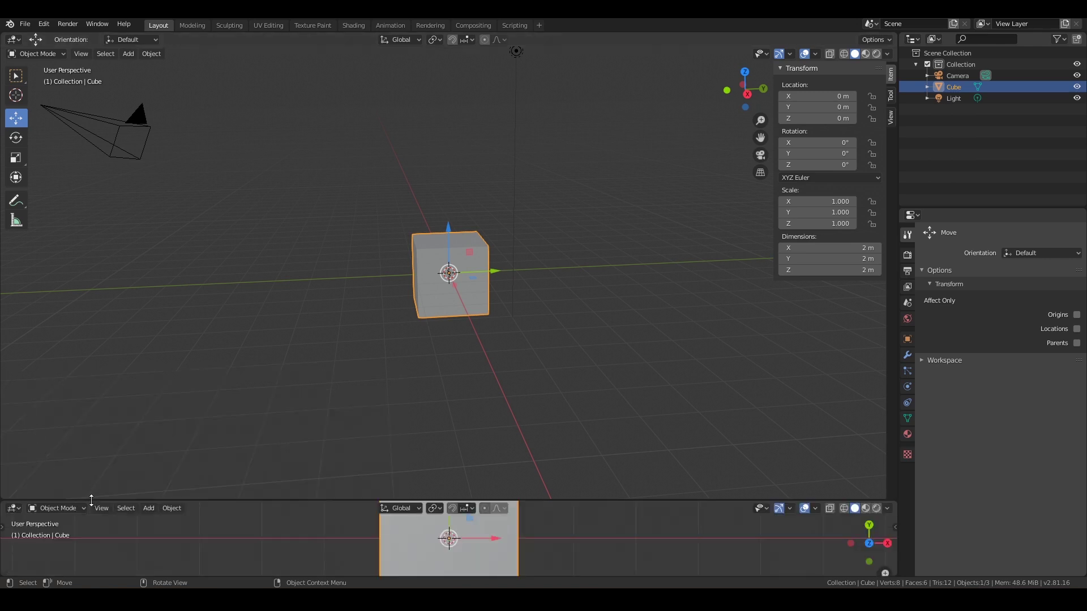
drag(90, 500, 45, 446)
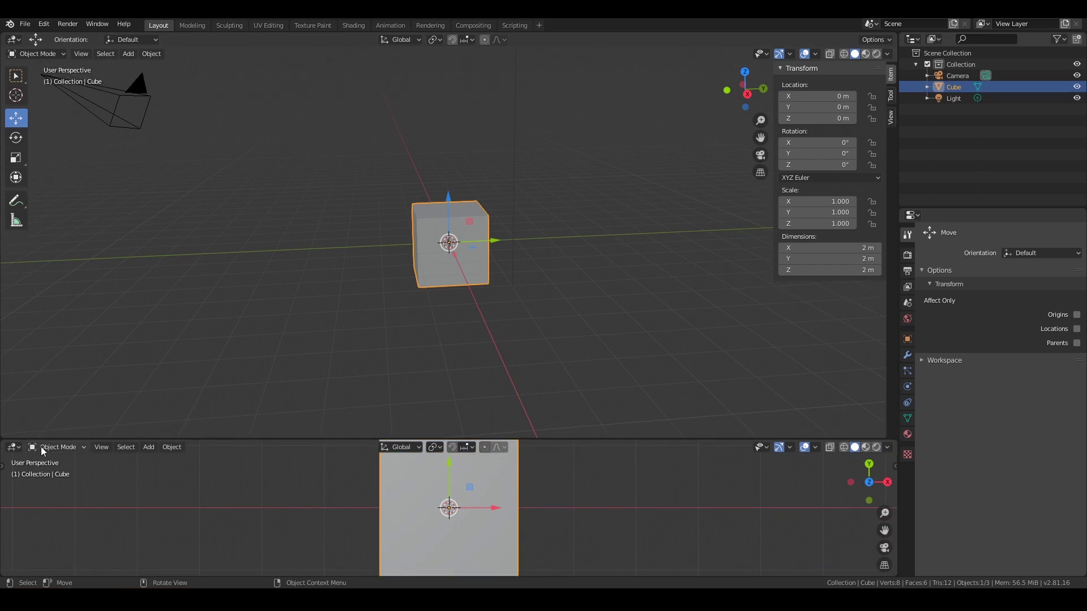
click(14, 447)
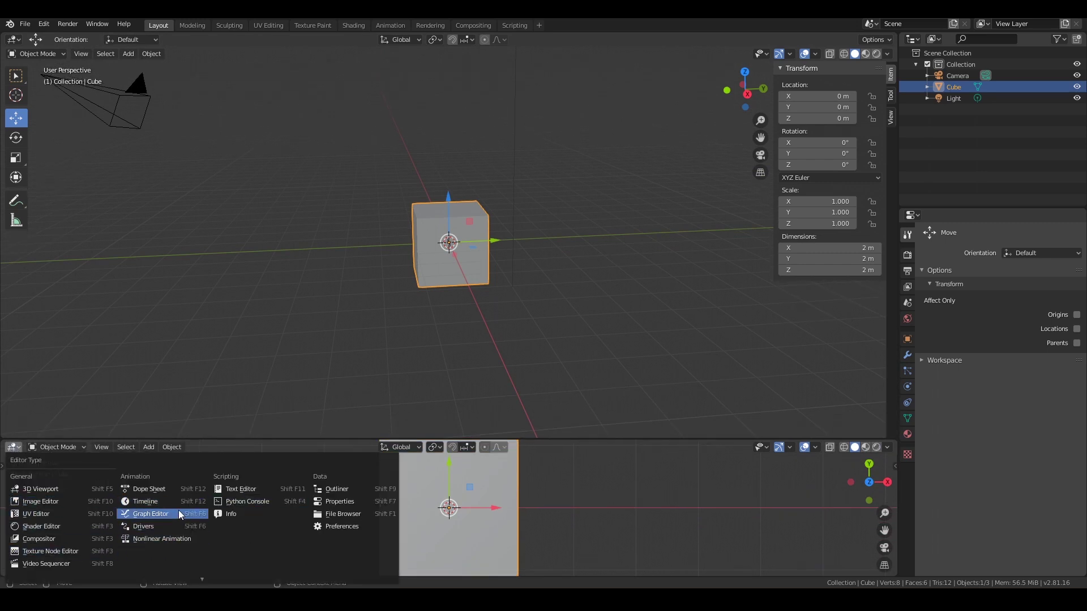
click(144, 502)
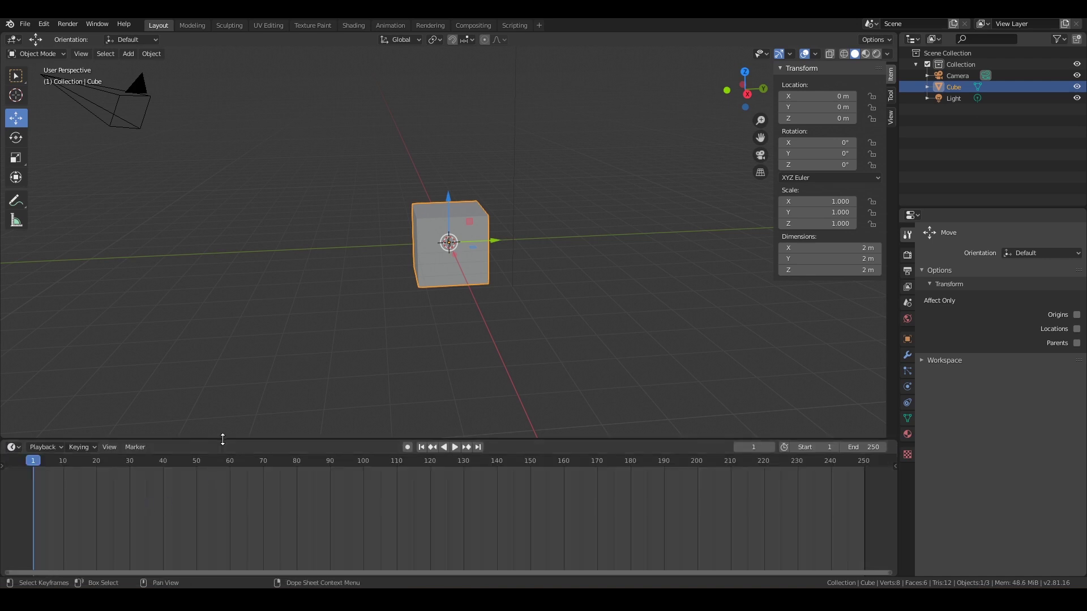
drag(222, 439, 211, 527)
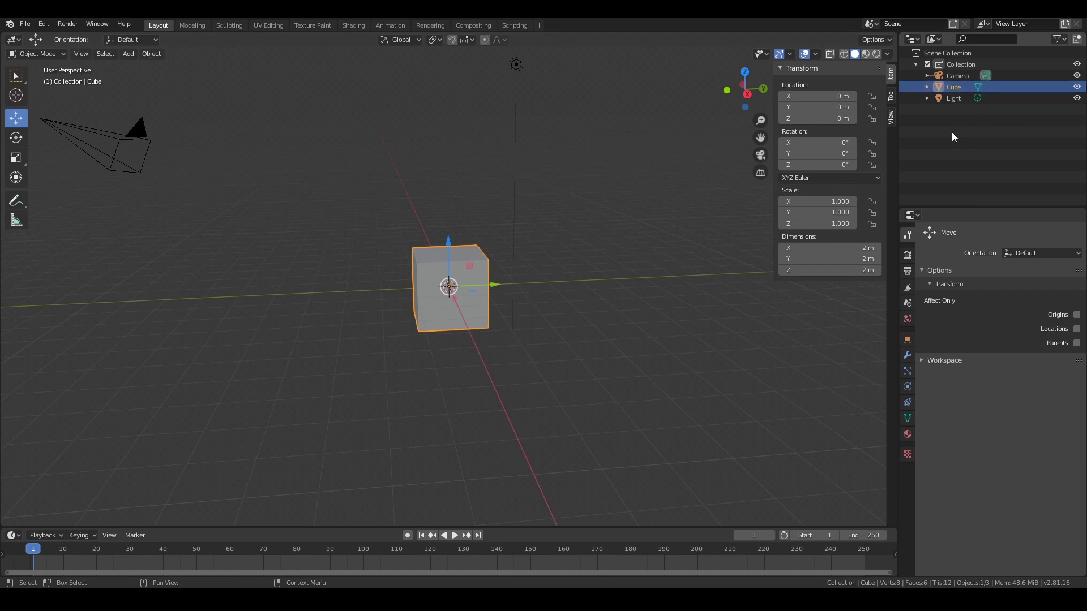
- Select Camera, then Cube, and finally the Light in the Outliner to show the light's transform
click(916, 41)
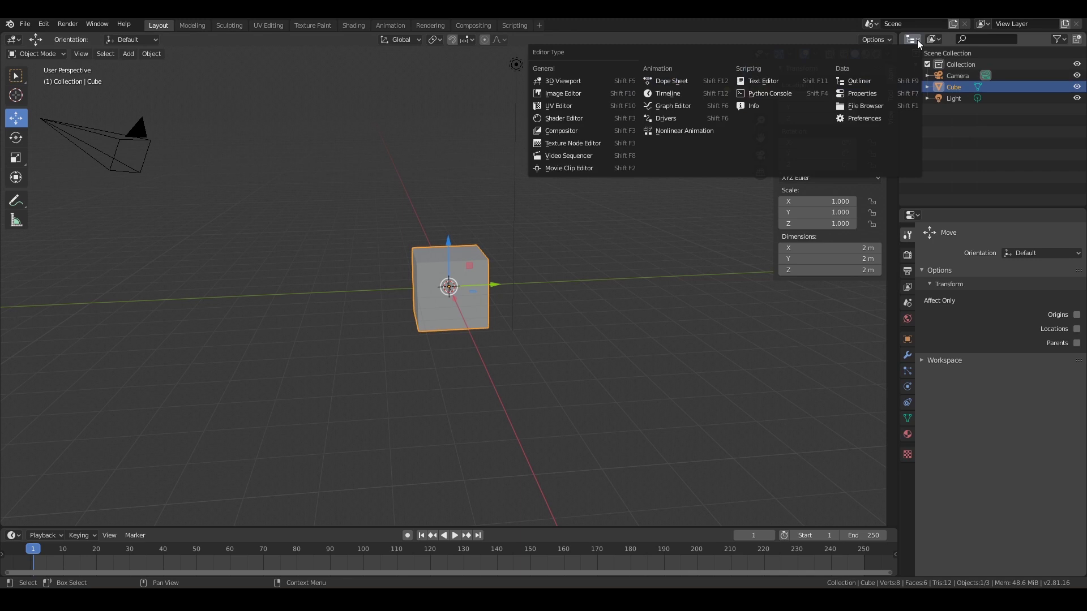
click(916, 40)
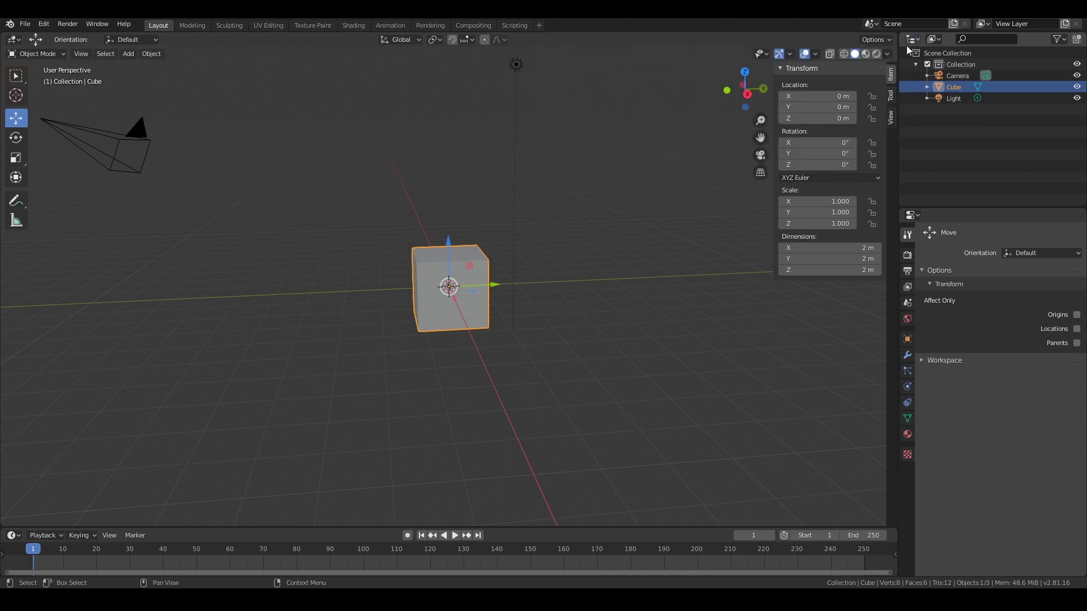
click(957, 79)
click(953, 88)
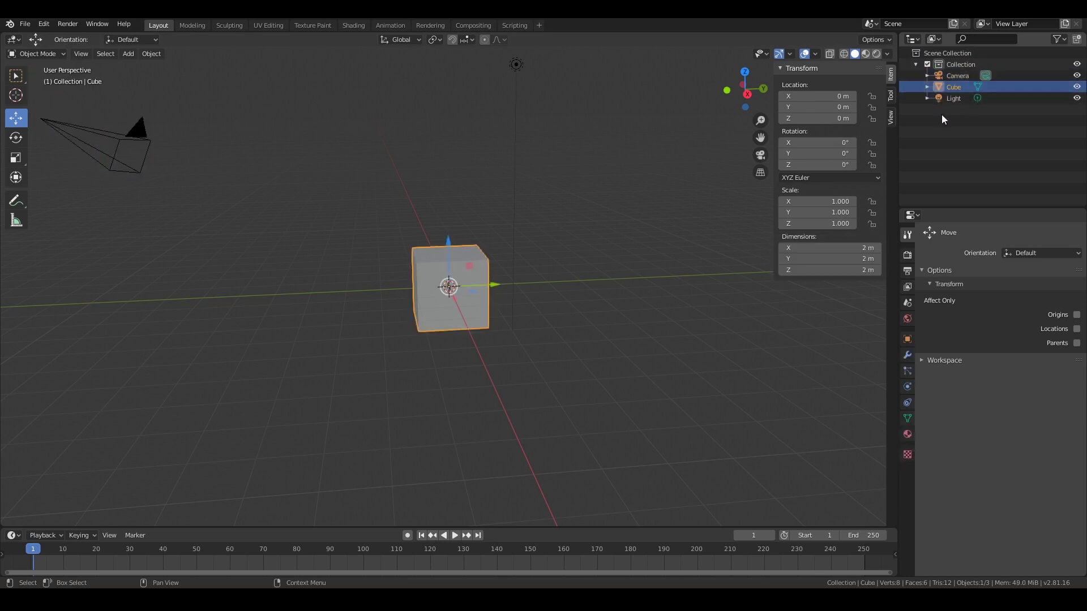
click(949, 100)
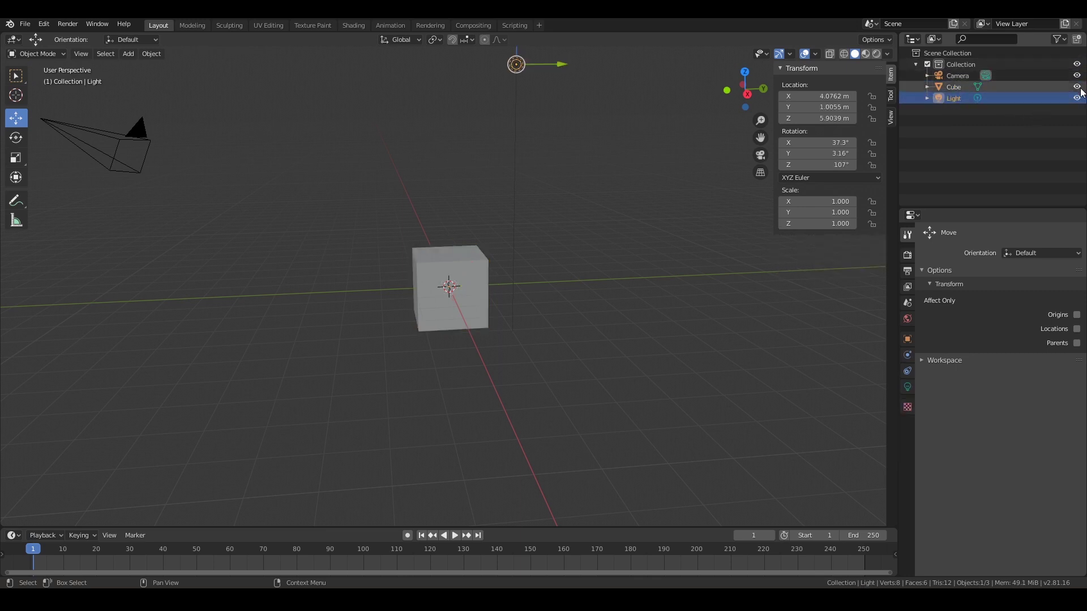
- Select the Collection row, try the Outliner search field, then open the Outliner Filter dropdown
click(956, 64)
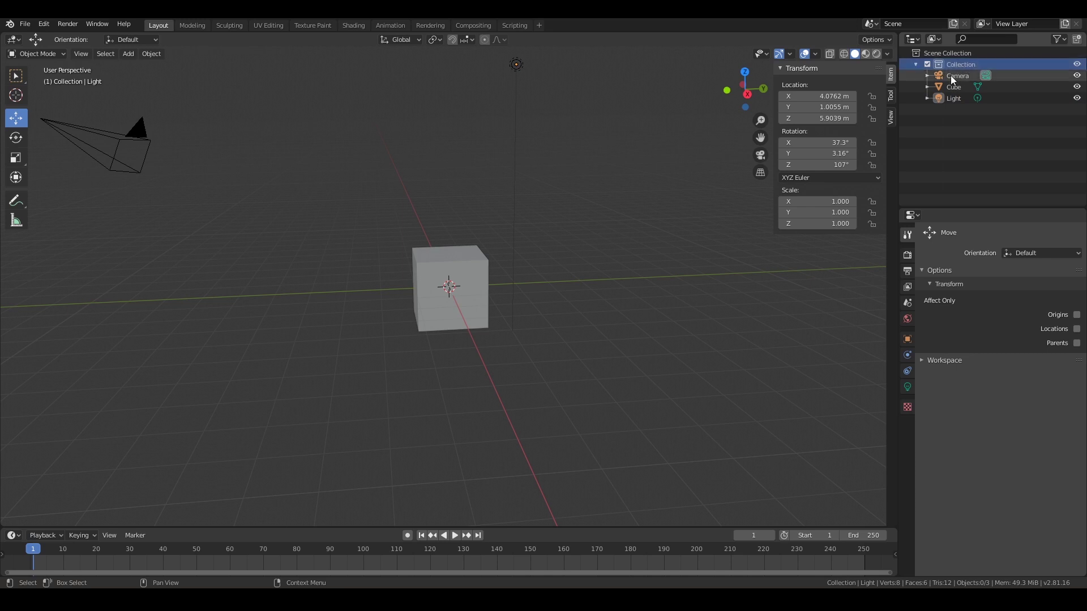
click(971, 39)
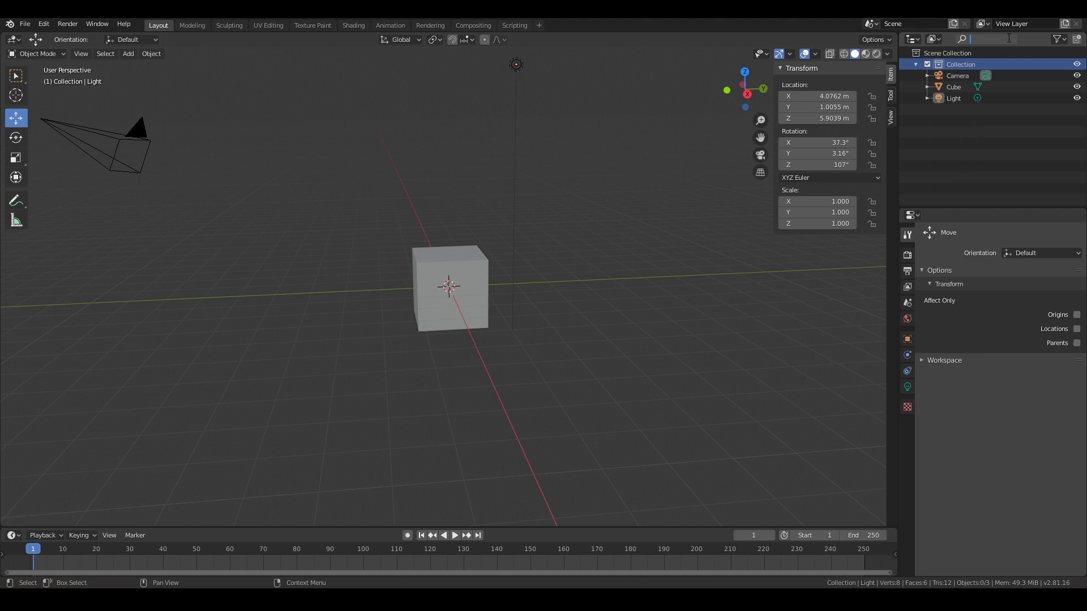
click(1065, 44)
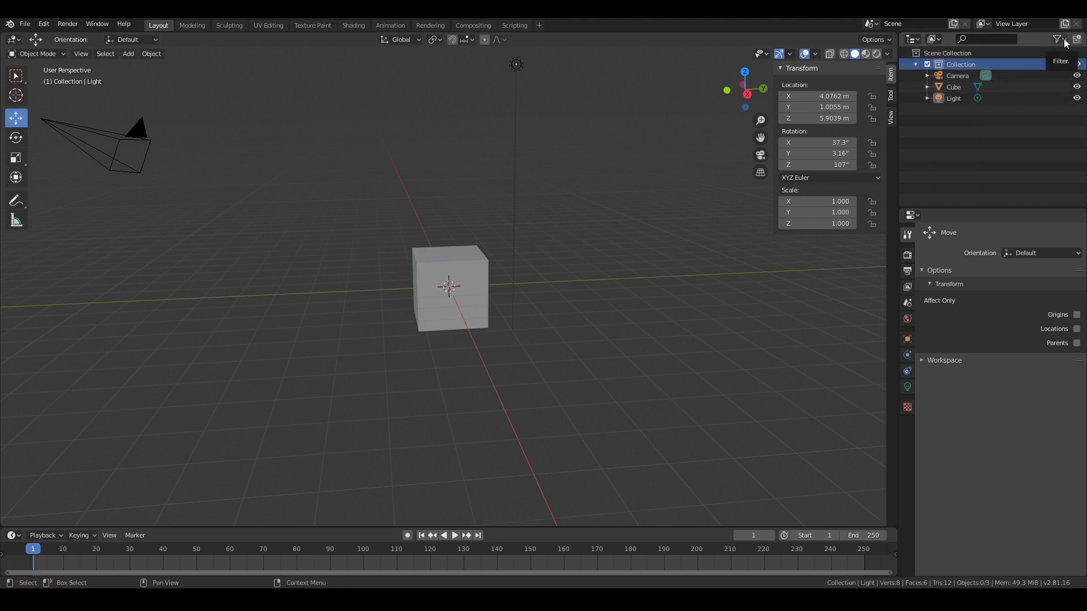
click(1063, 41)
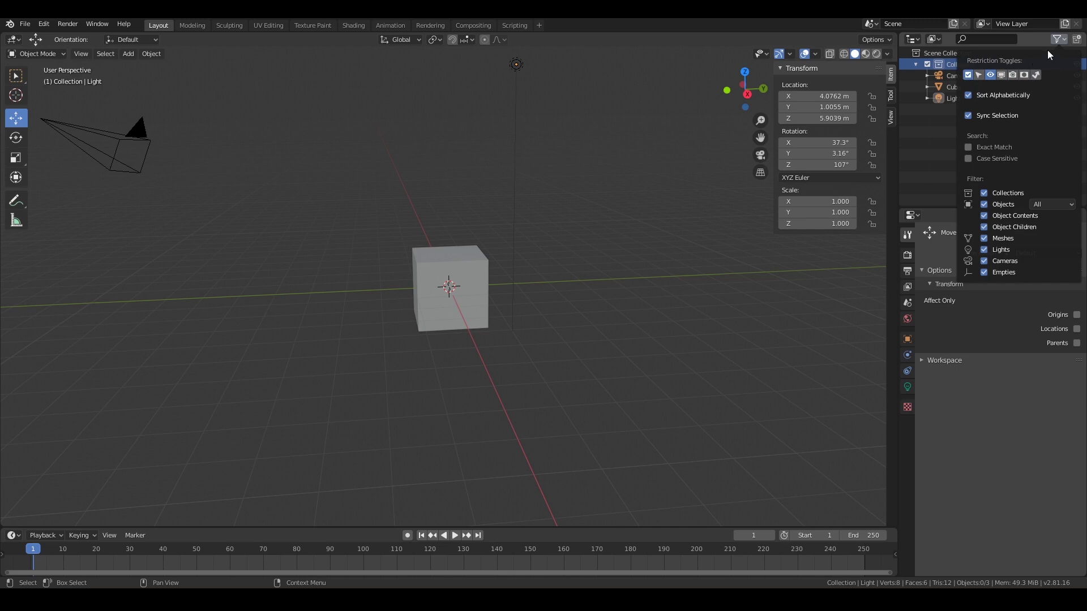
- Turn on the Selectable (arrow) restriction toggle in the Outliner filter popover
click(1059, 39)
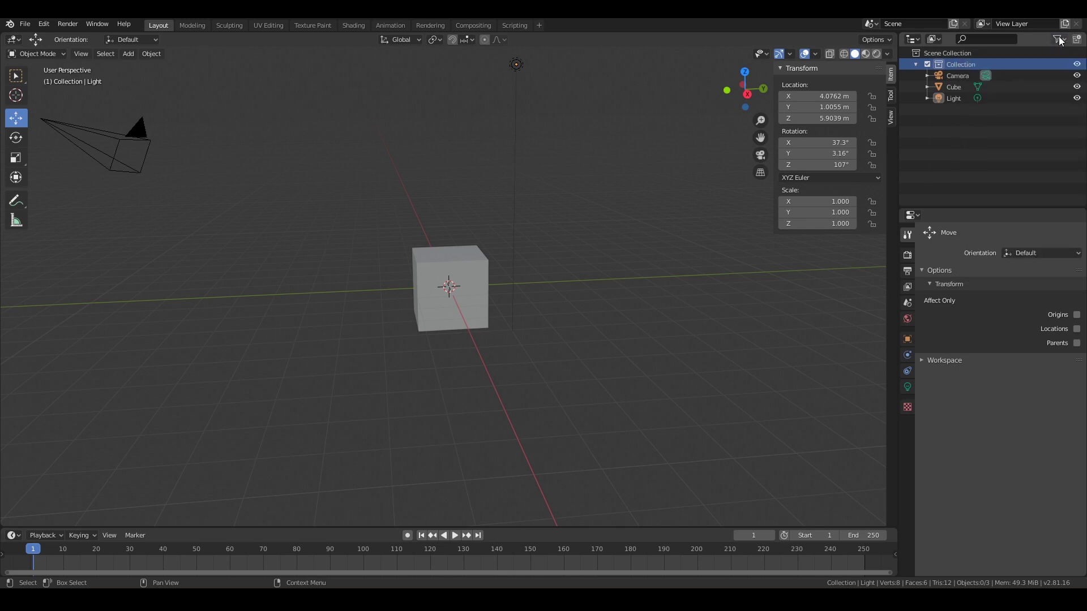
click(1058, 41)
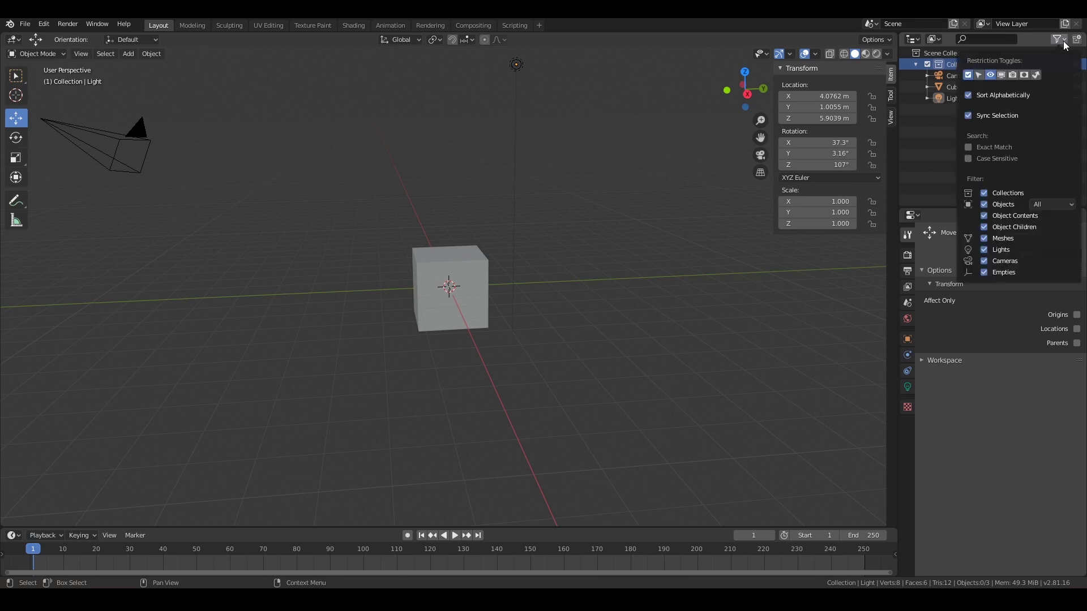
click(980, 77)
click(1064, 39)
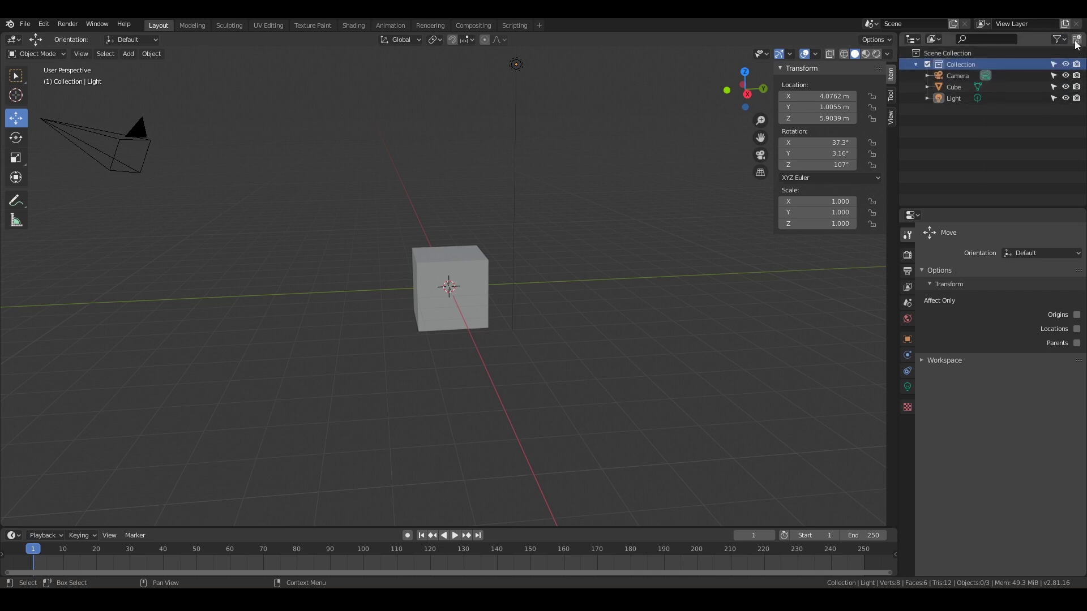
click(1077, 40)
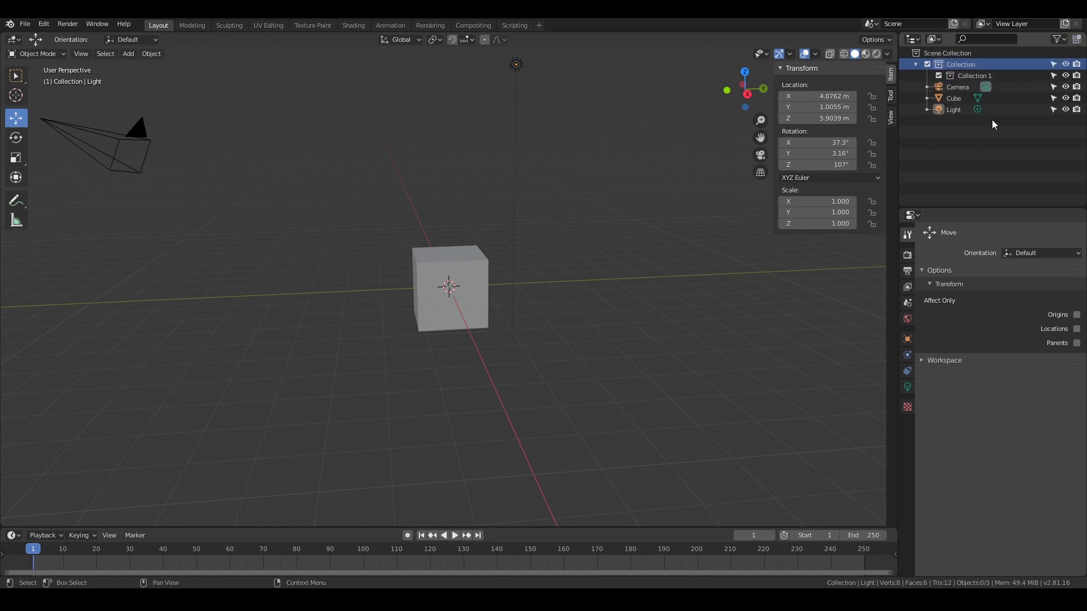
click(969, 77)
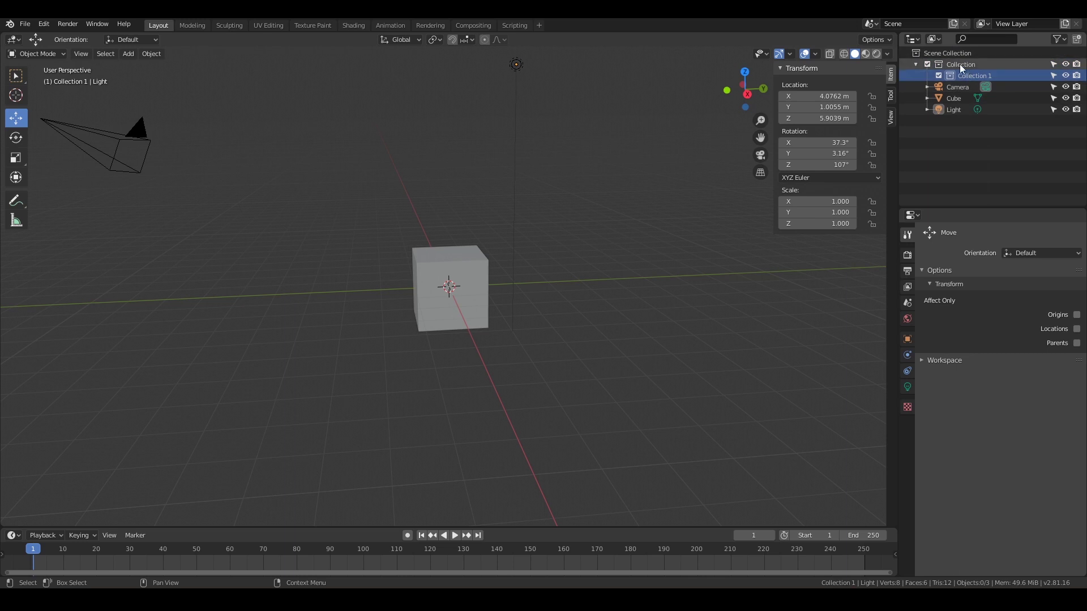
click(959, 65)
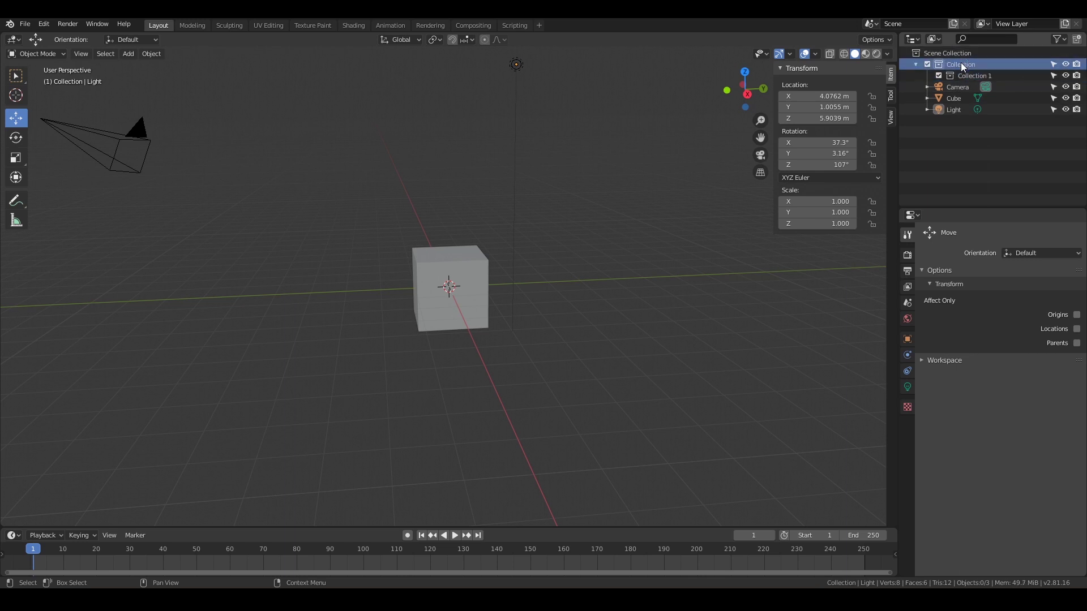
click(969, 75)
drag(978, 77, 951, 54)
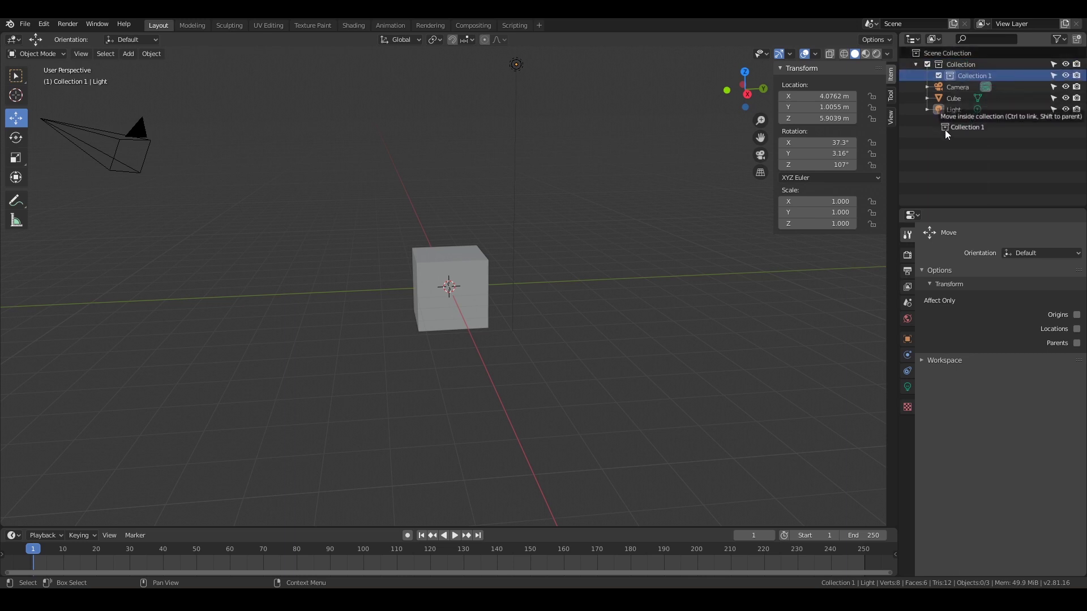
click(915, 65)
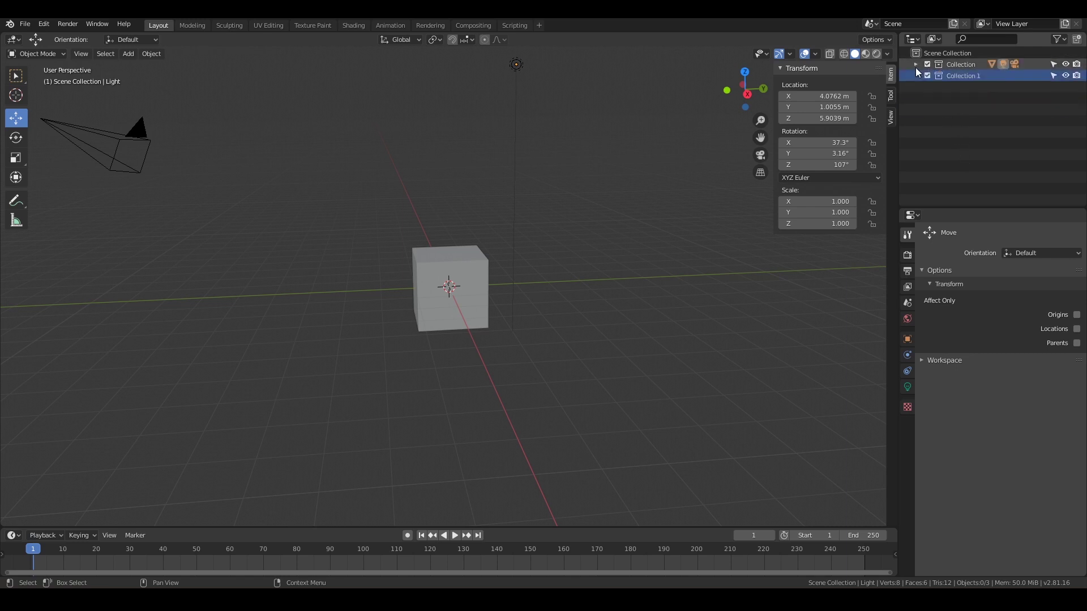
click(915, 65)
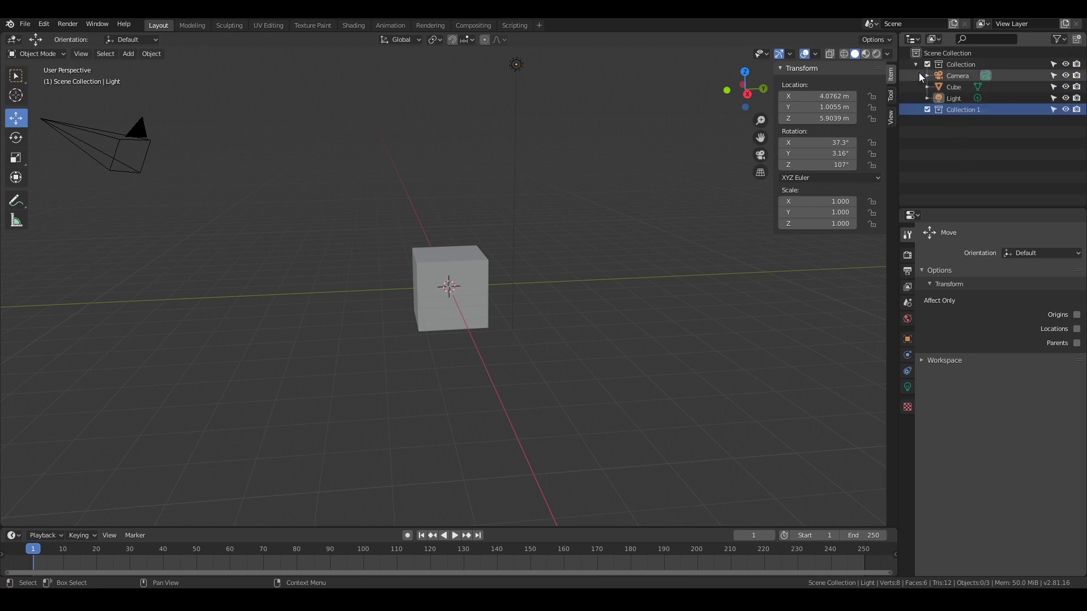
right_click(959, 110)
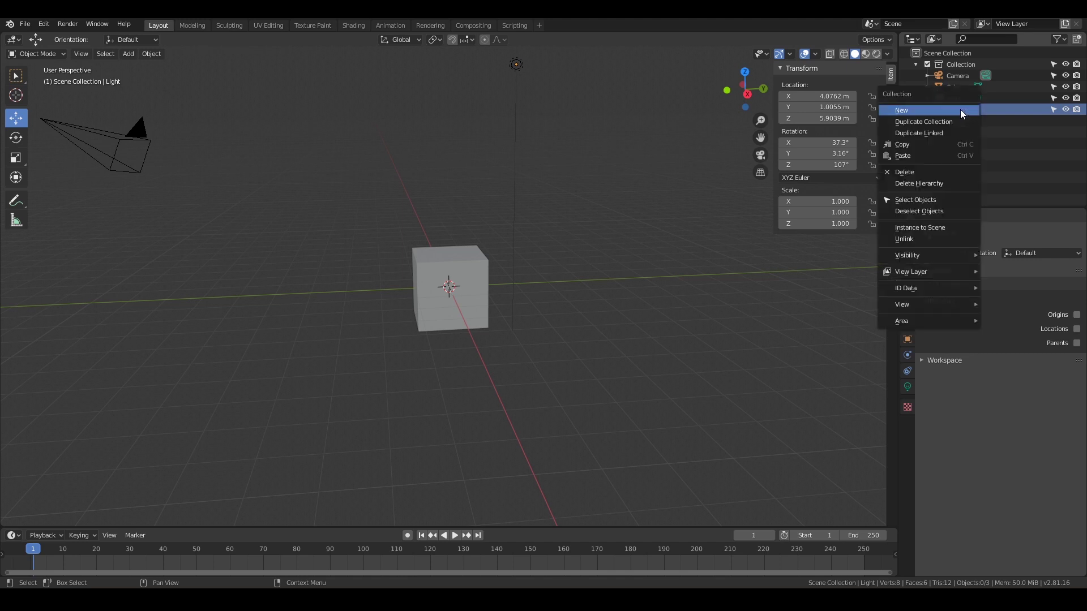
click(949, 173)
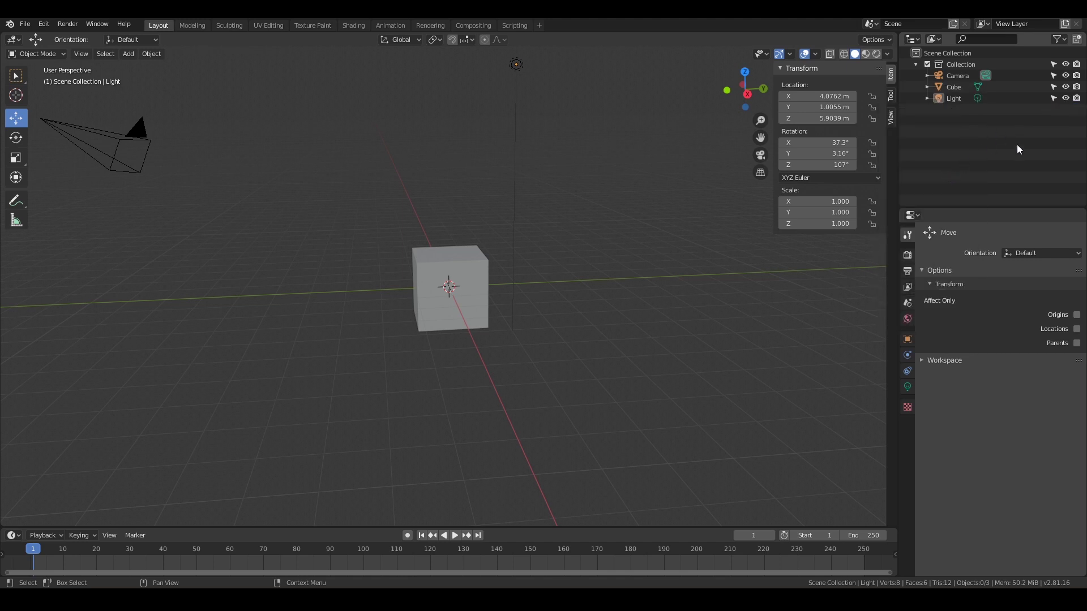
- Keep the right area as the Properties editor and select the cube
click(912, 216)
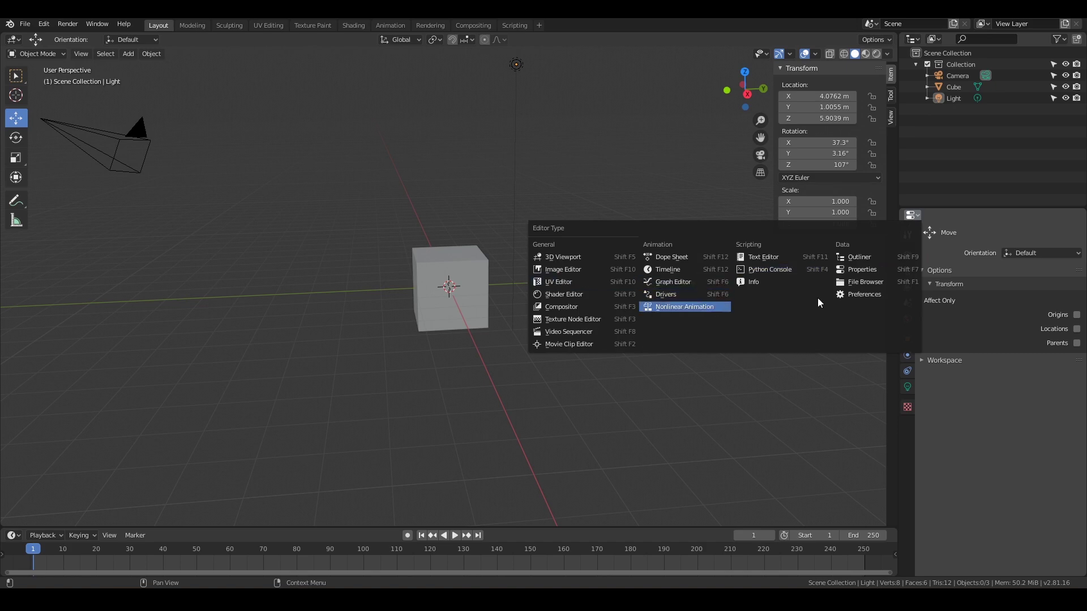
click(859, 269)
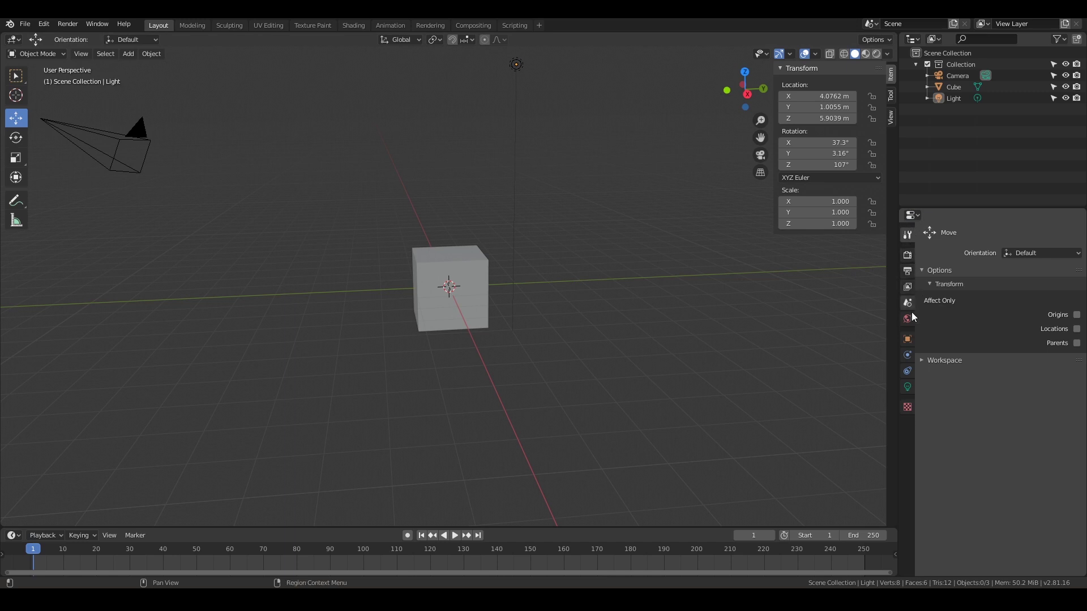
click(463, 323)
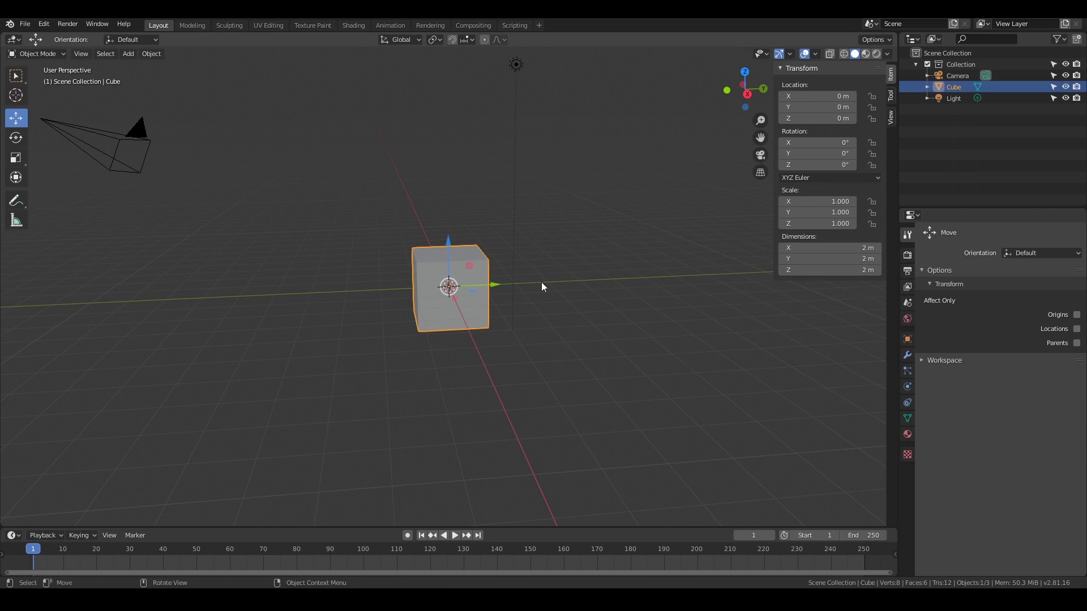
- Select the light, then the cube, then the camera, finishing with the cube selected
click(603, 216)
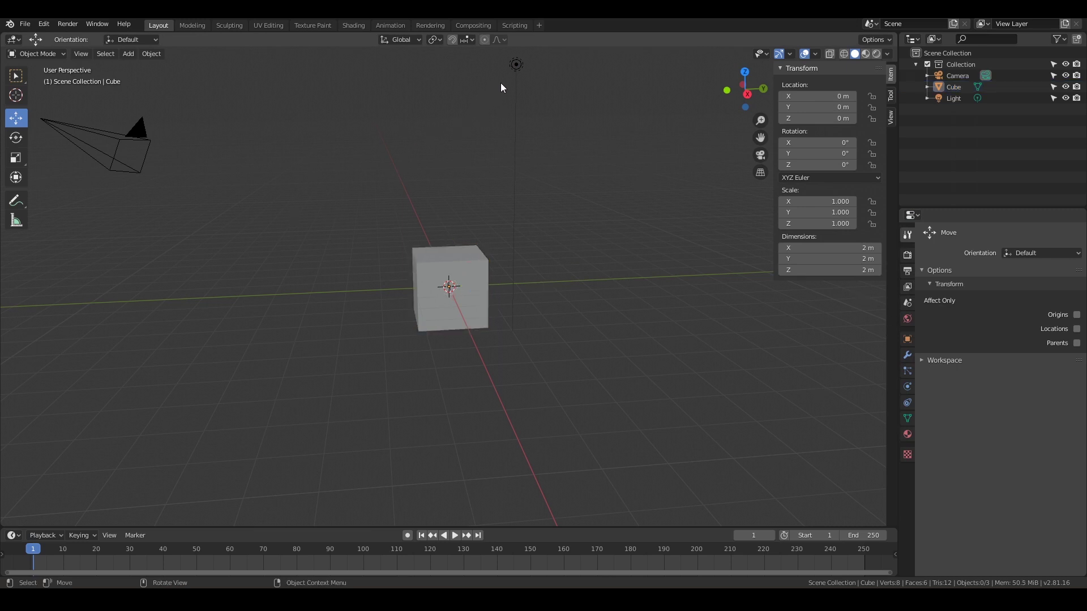
click(515, 65)
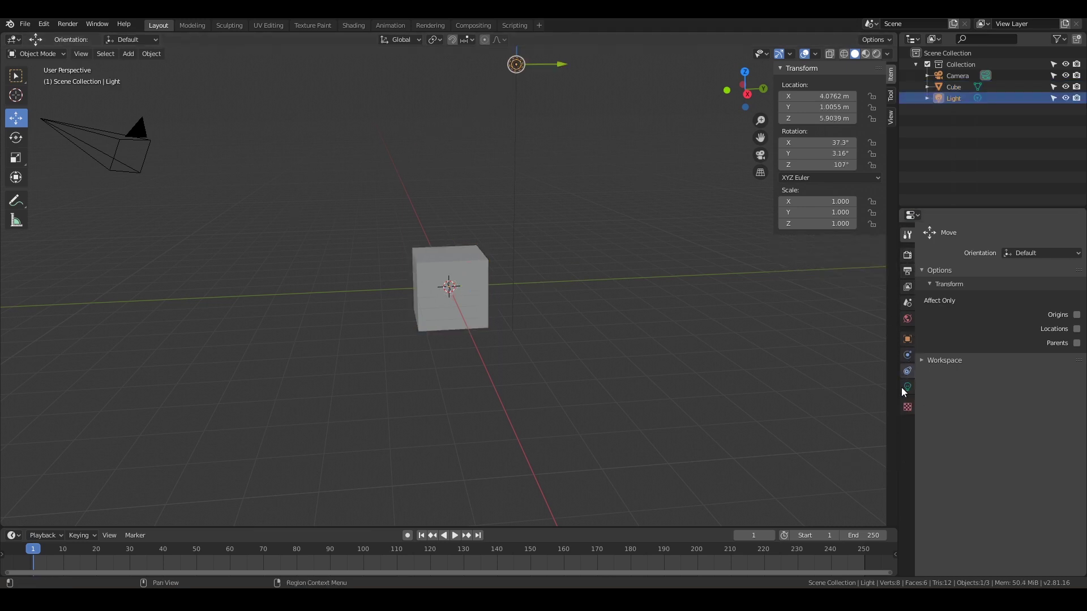
click(447, 321)
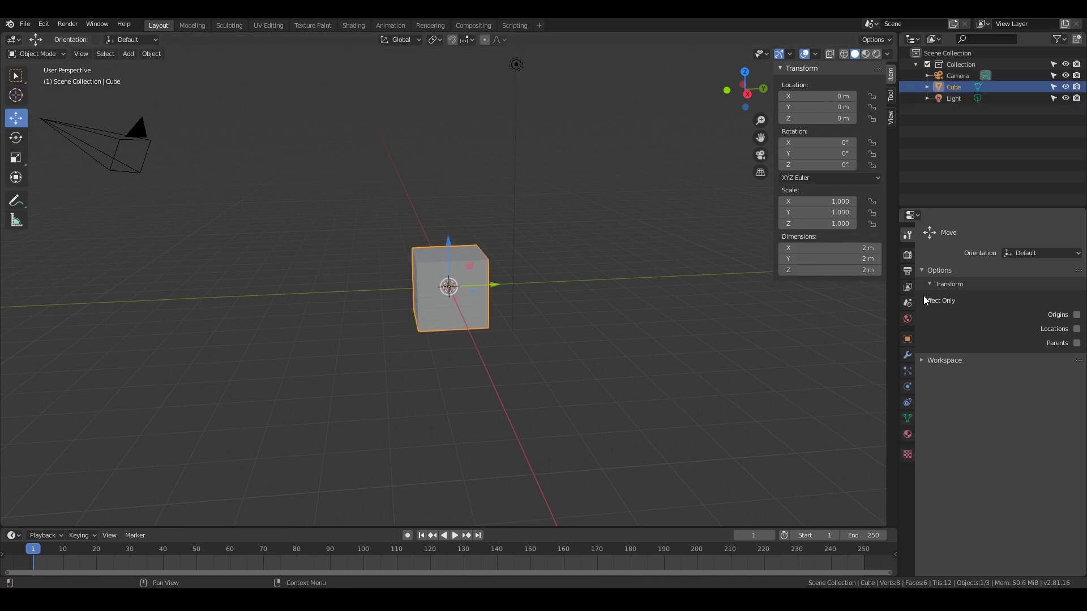
click(139, 138)
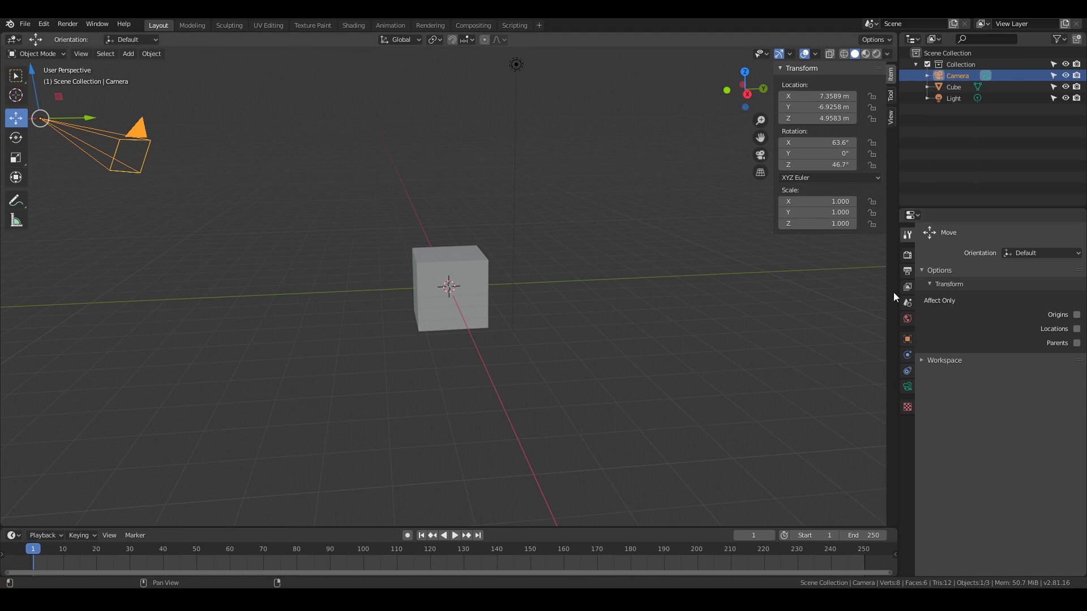
click(480, 313)
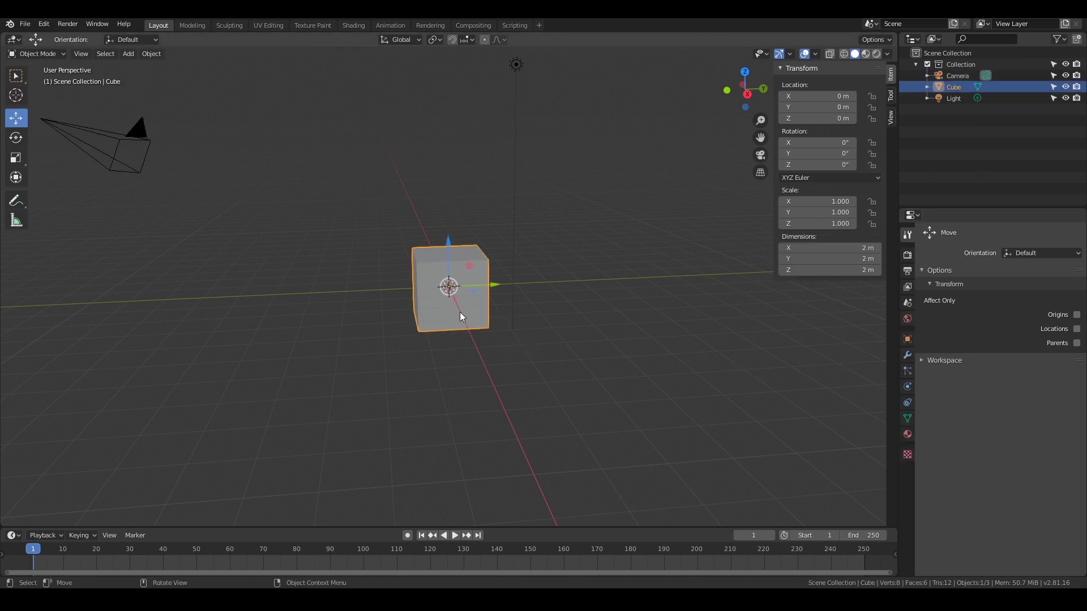
- Browse the Properties tabs from Render and Output through World, Object, Physics and Constraints
click(907, 257)
click(905, 270)
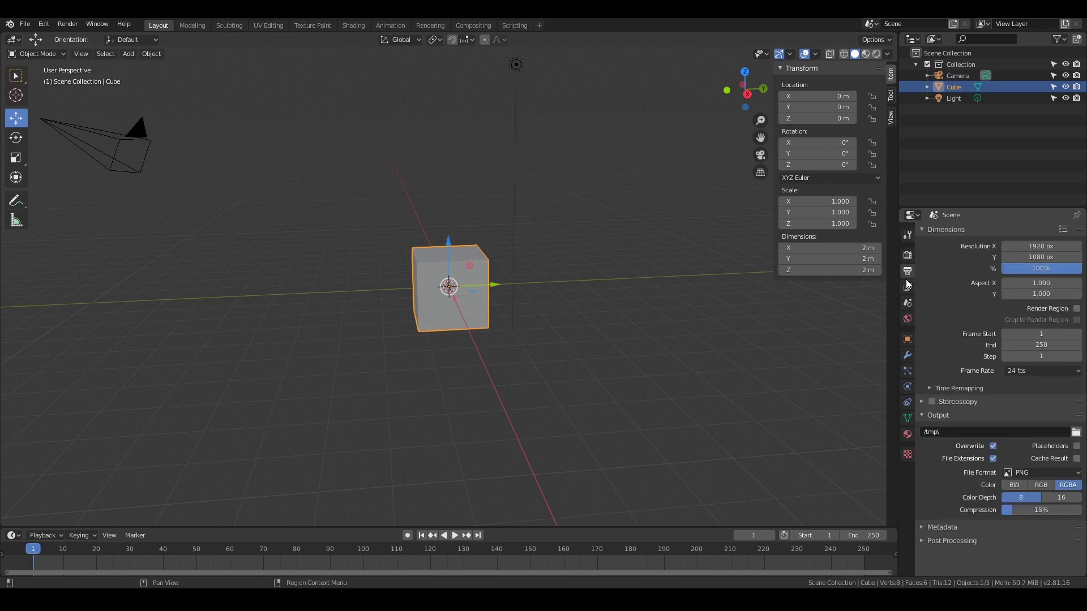
click(907, 286)
click(906, 302)
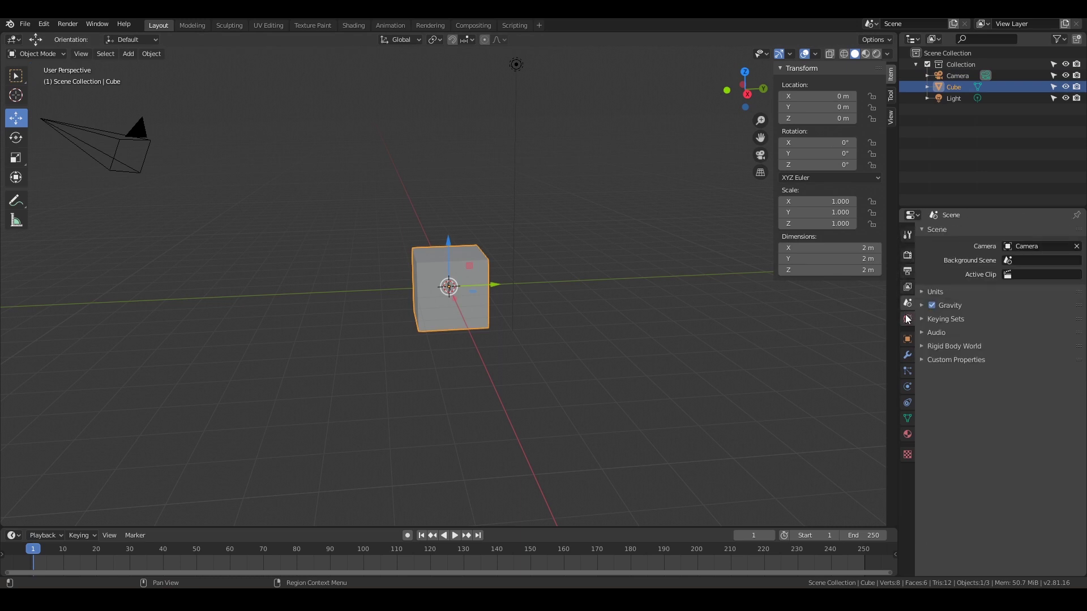
click(907, 319)
click(907, 338)
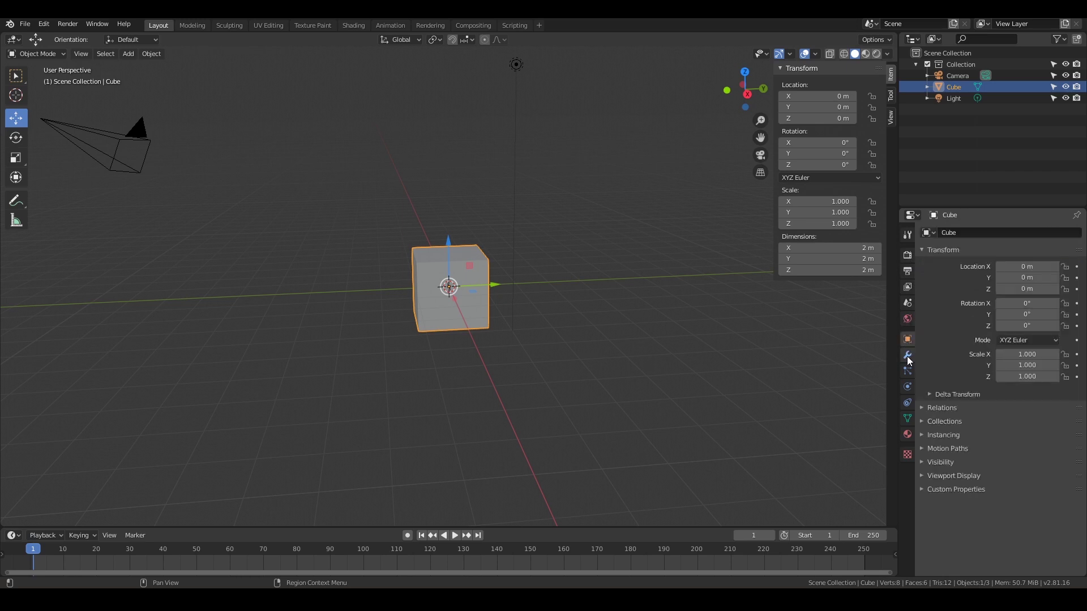
click(906, 355)
click(906, 373)
click(906, 386)
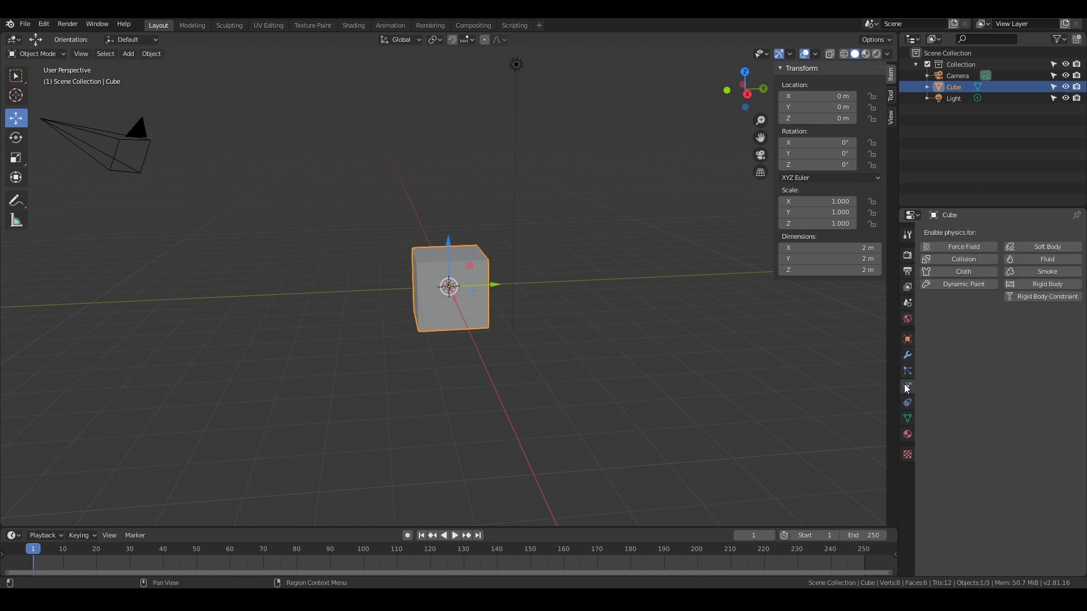
click(906, 402)
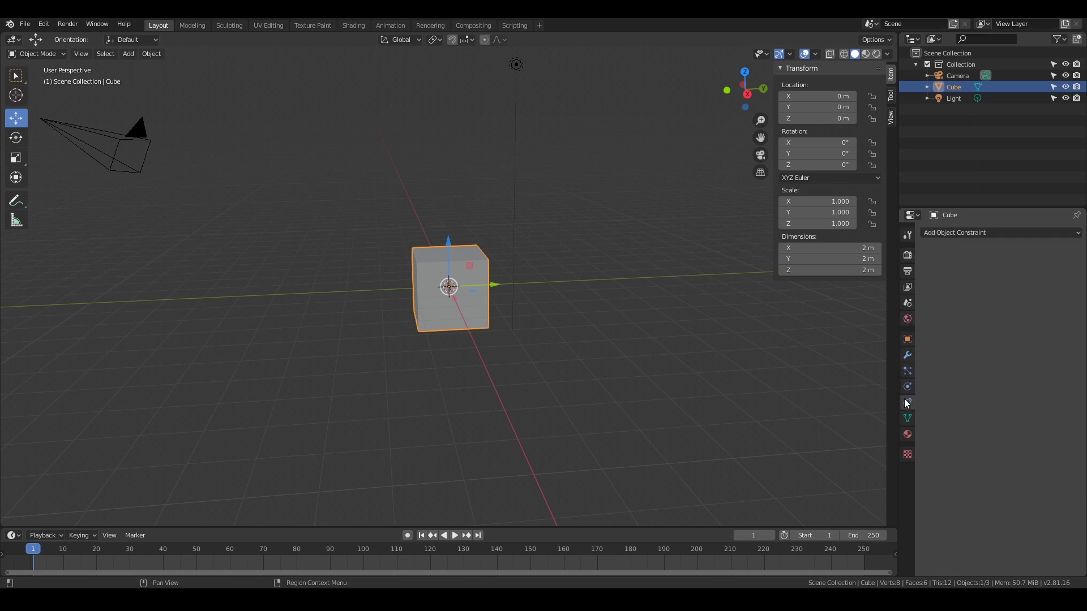
- Return to the Modifier tab and dismiss the Add Modifier list without adding anything
click(907, 355)
click(963, 230)
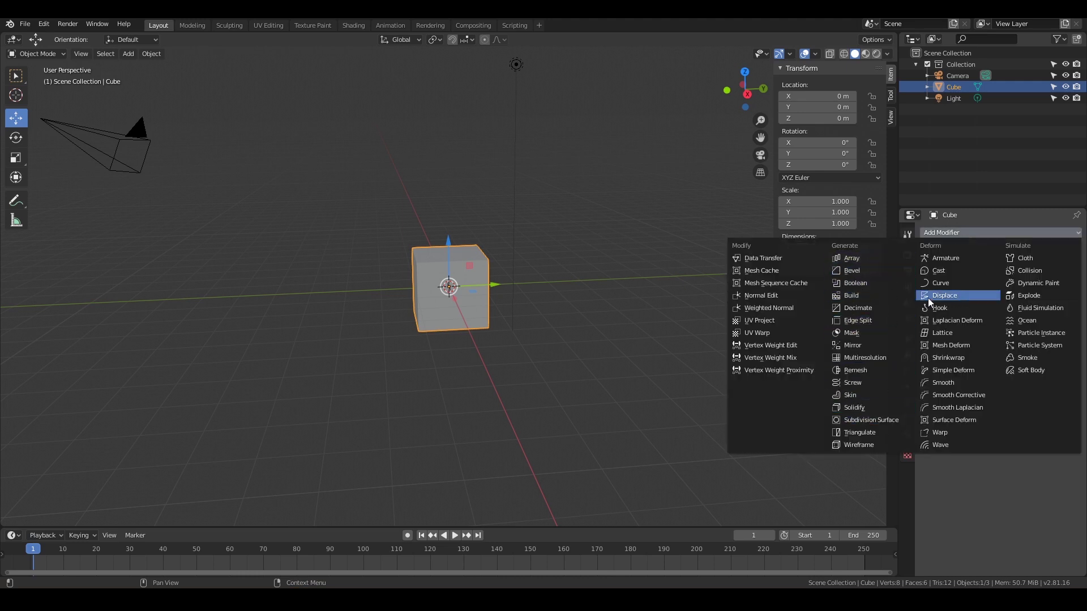
key(Escape)
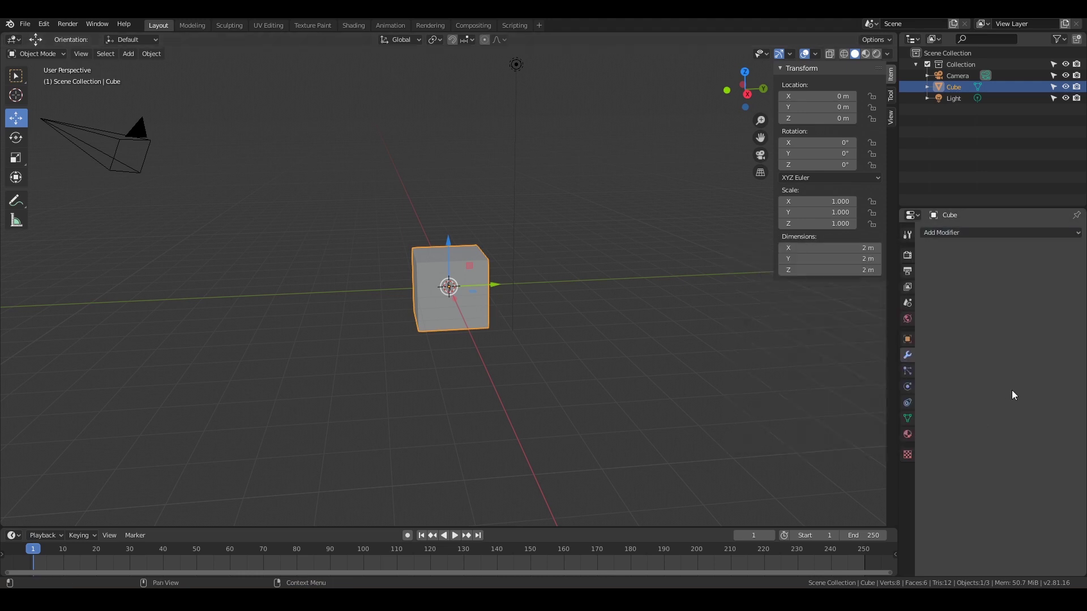